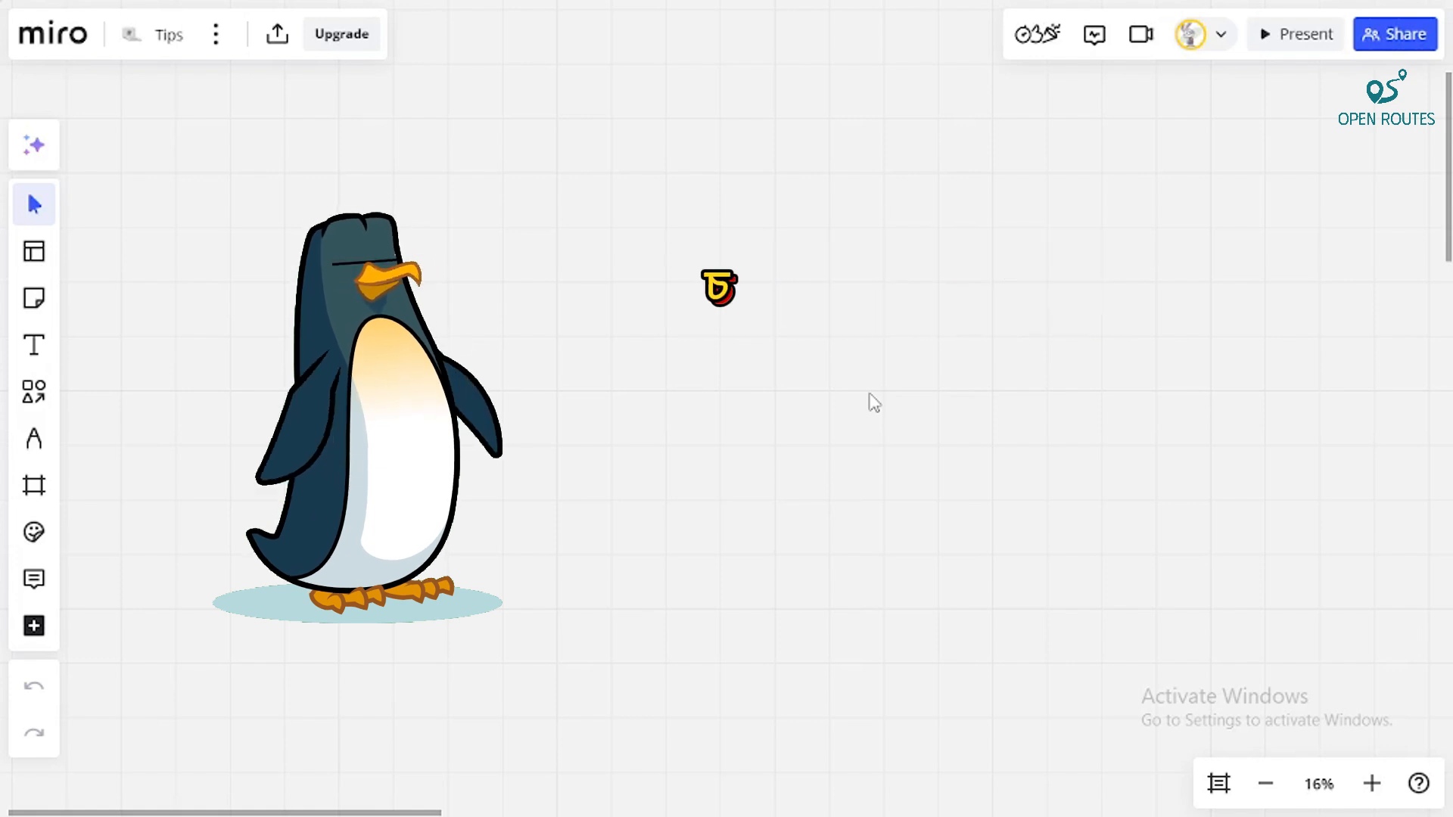
Step: Replace the Miro board with a fresh browser tab, go to the QuillBot website and open its Paraphraser
left_click(726, 71)
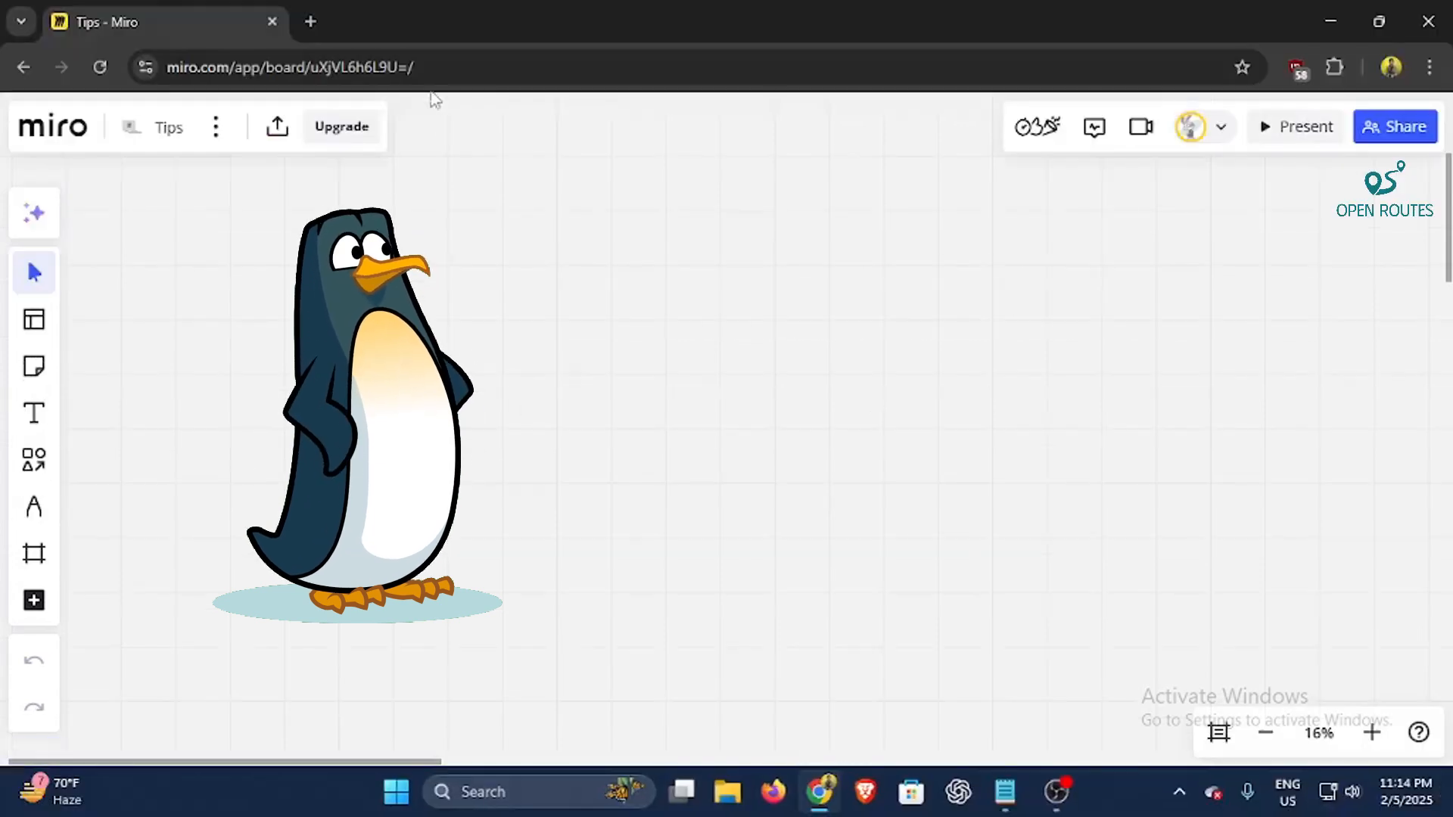
left_click(310, 23)
left_click(270, 22)
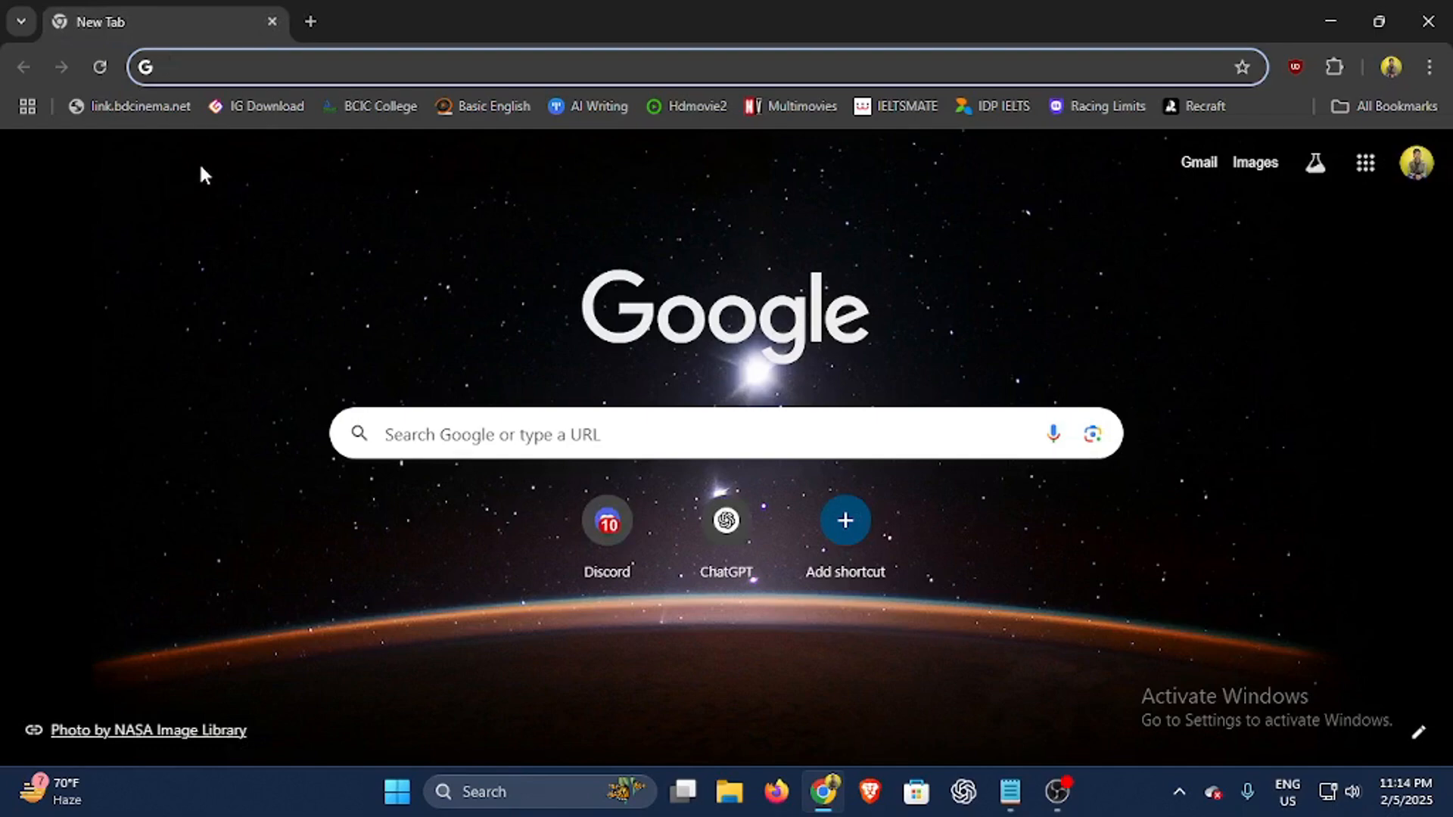
type("quillbot")
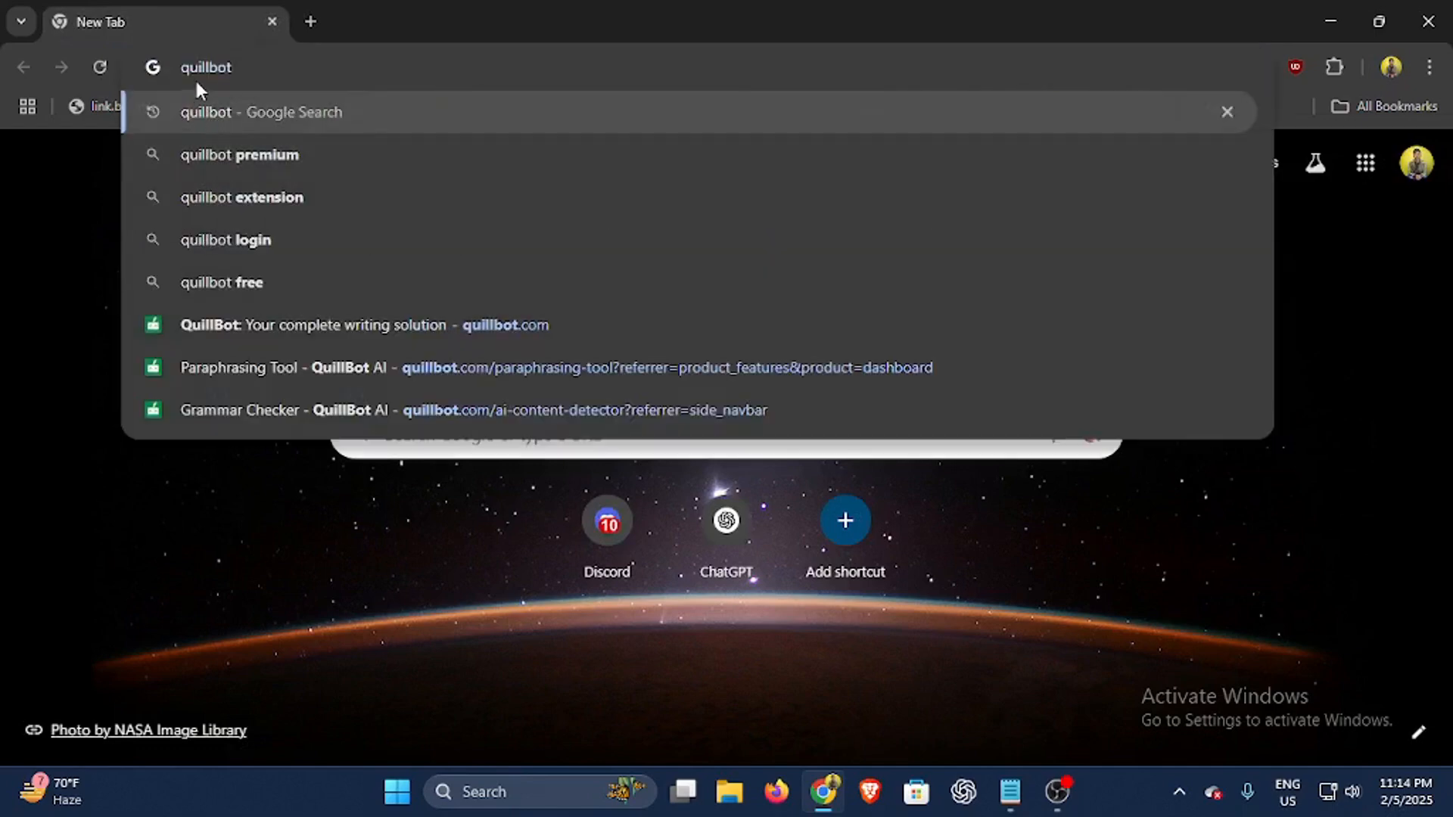
key("Return")
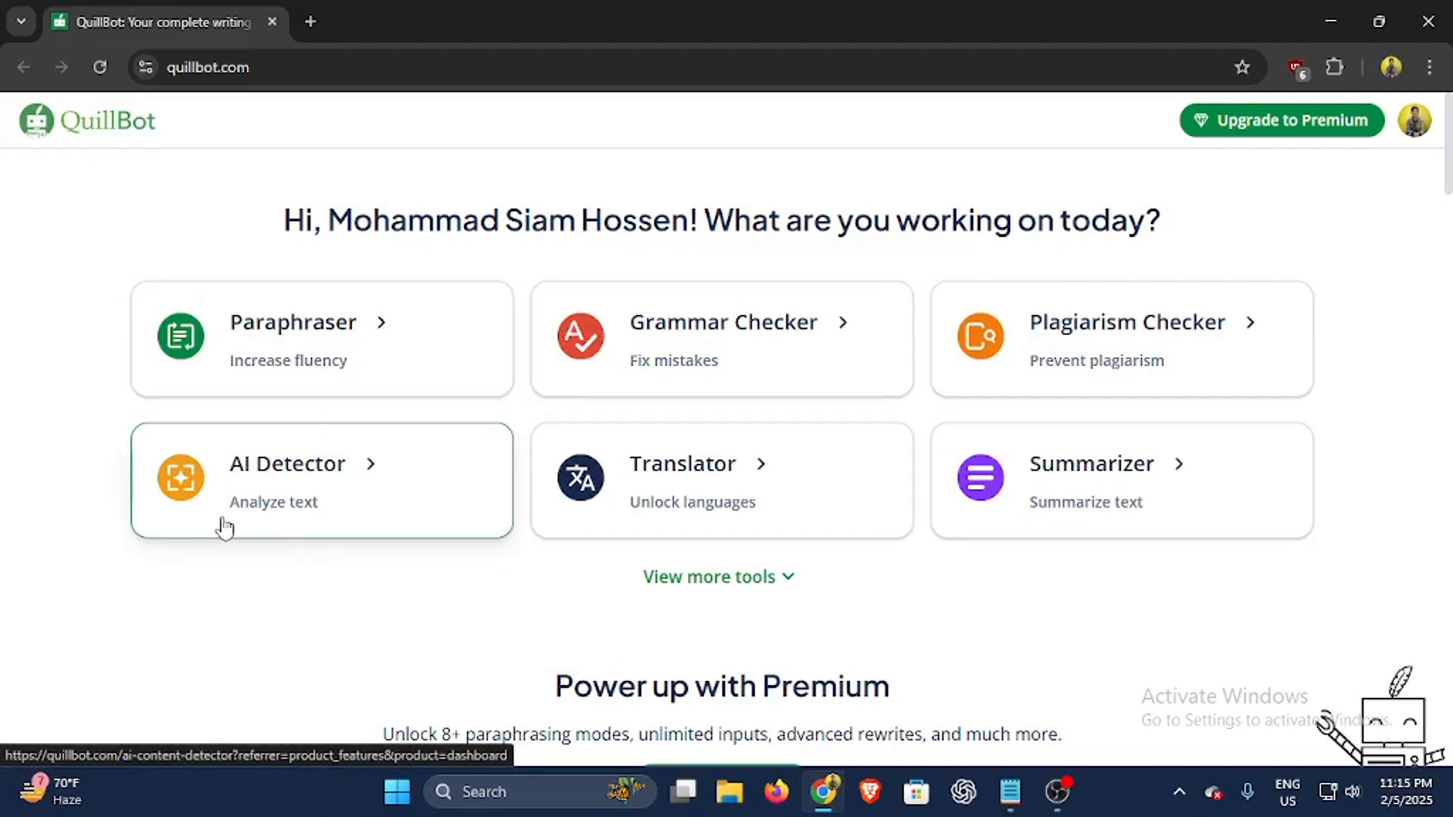
left_click(374, 327)
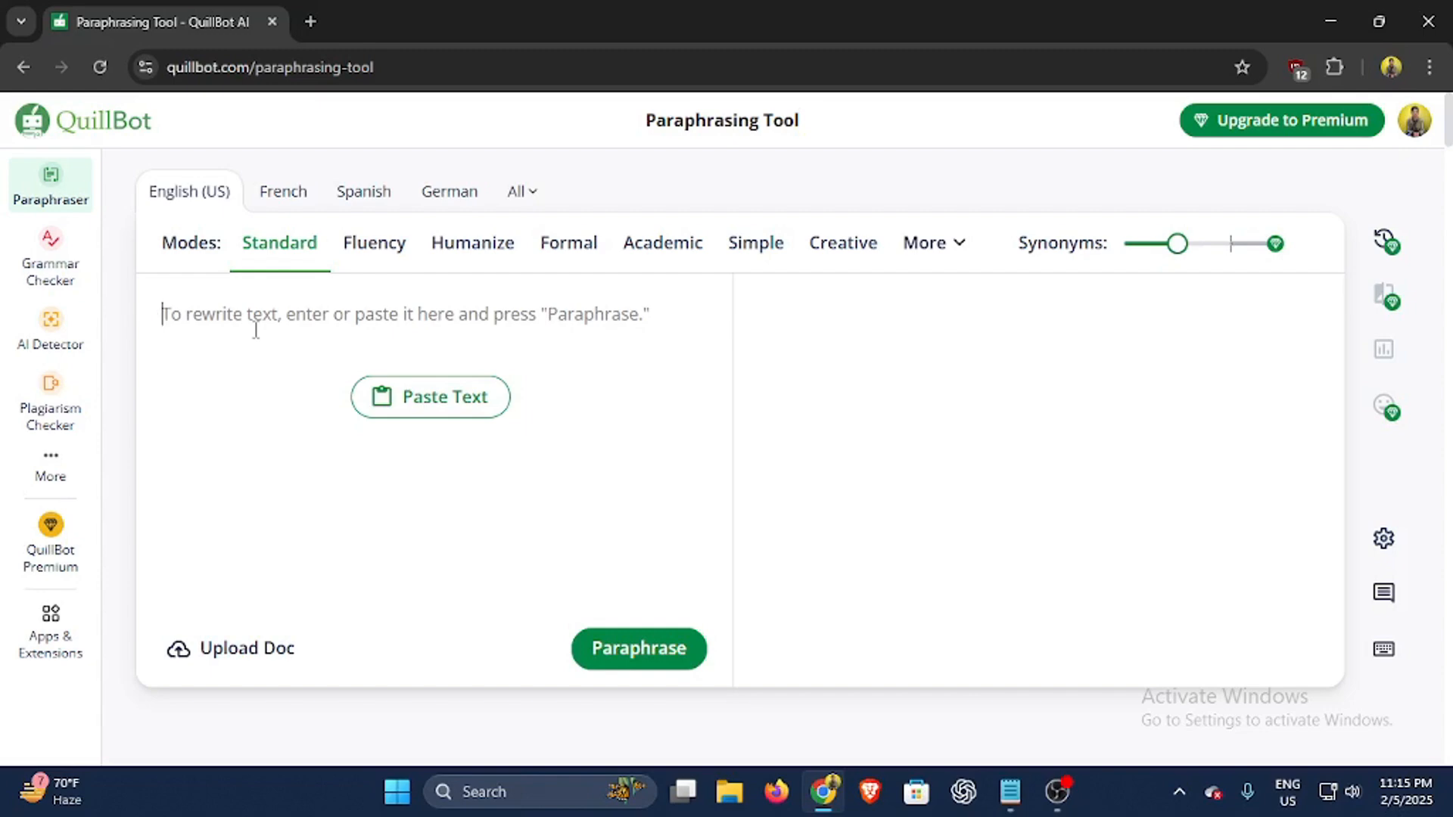
Step: Copy the online education sentence from Notepad into QuillBot's Paraphraser and paraphrase it in Standard mode
left_click(1010, 791)
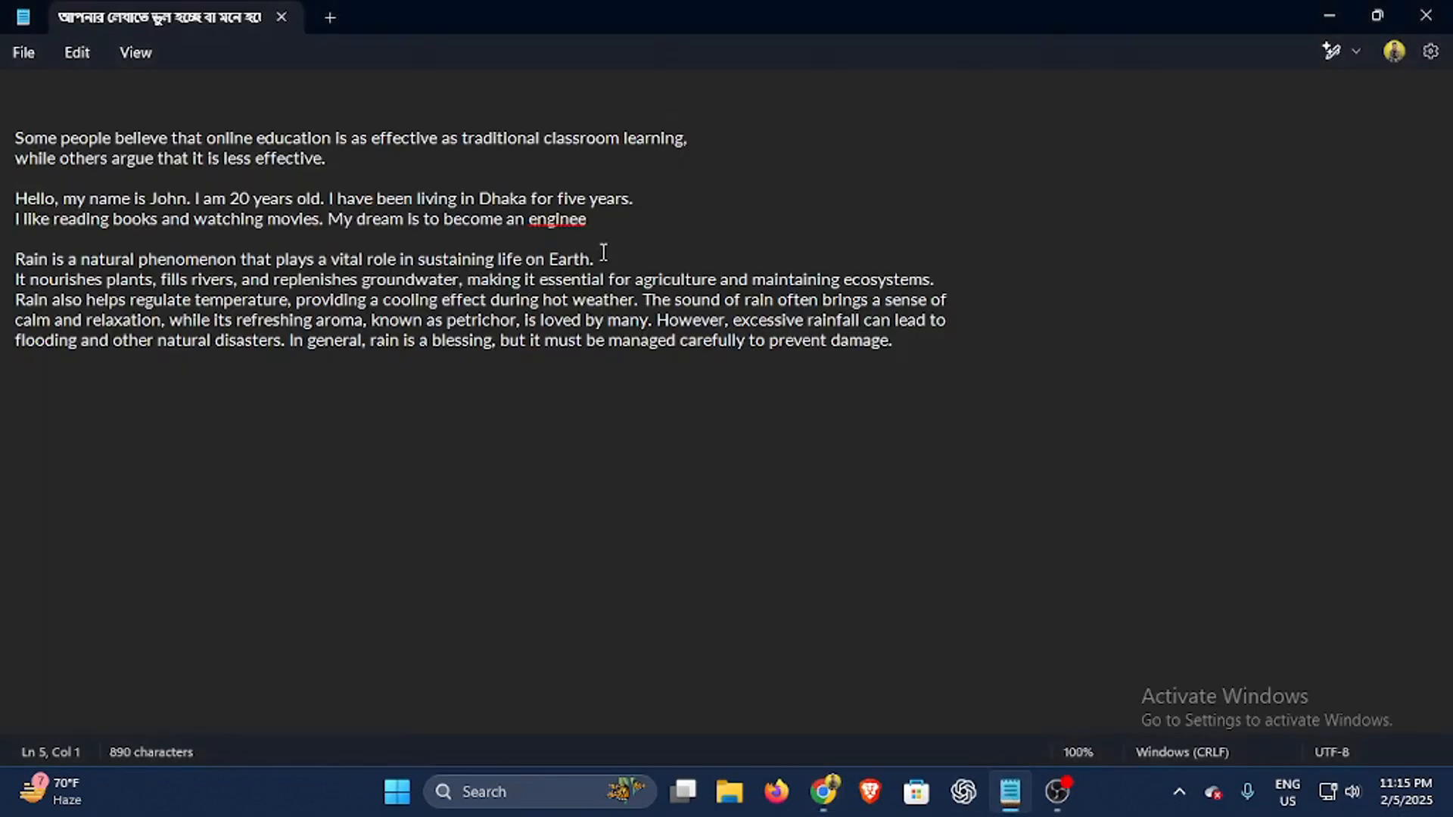
left_click(634, 220)
left_click_drag(379, 168, 16, 117)
key("ctrl+c")
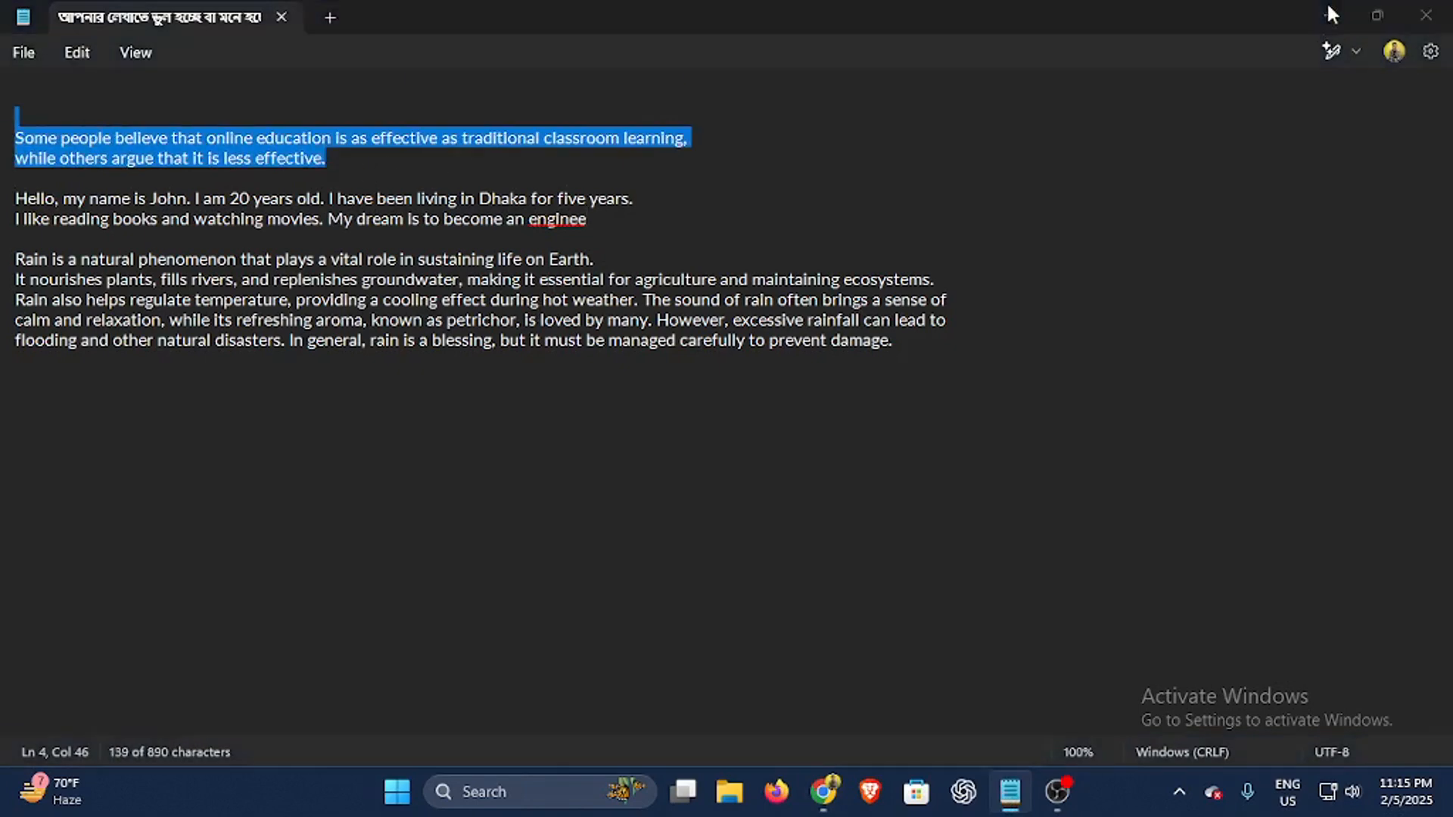
key("alt+Tab")
key("ctrl+v")
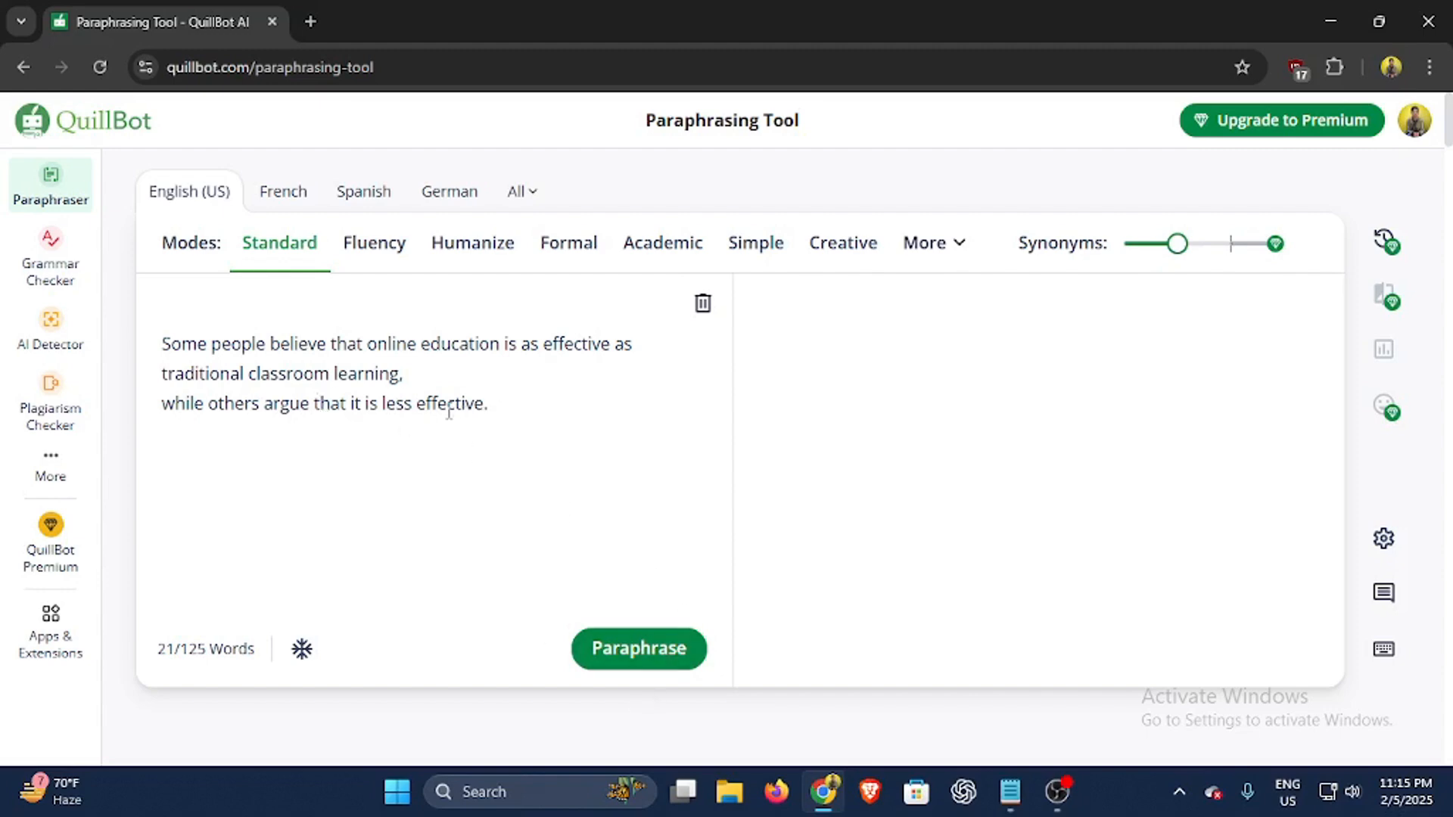
left_click(632, 650)
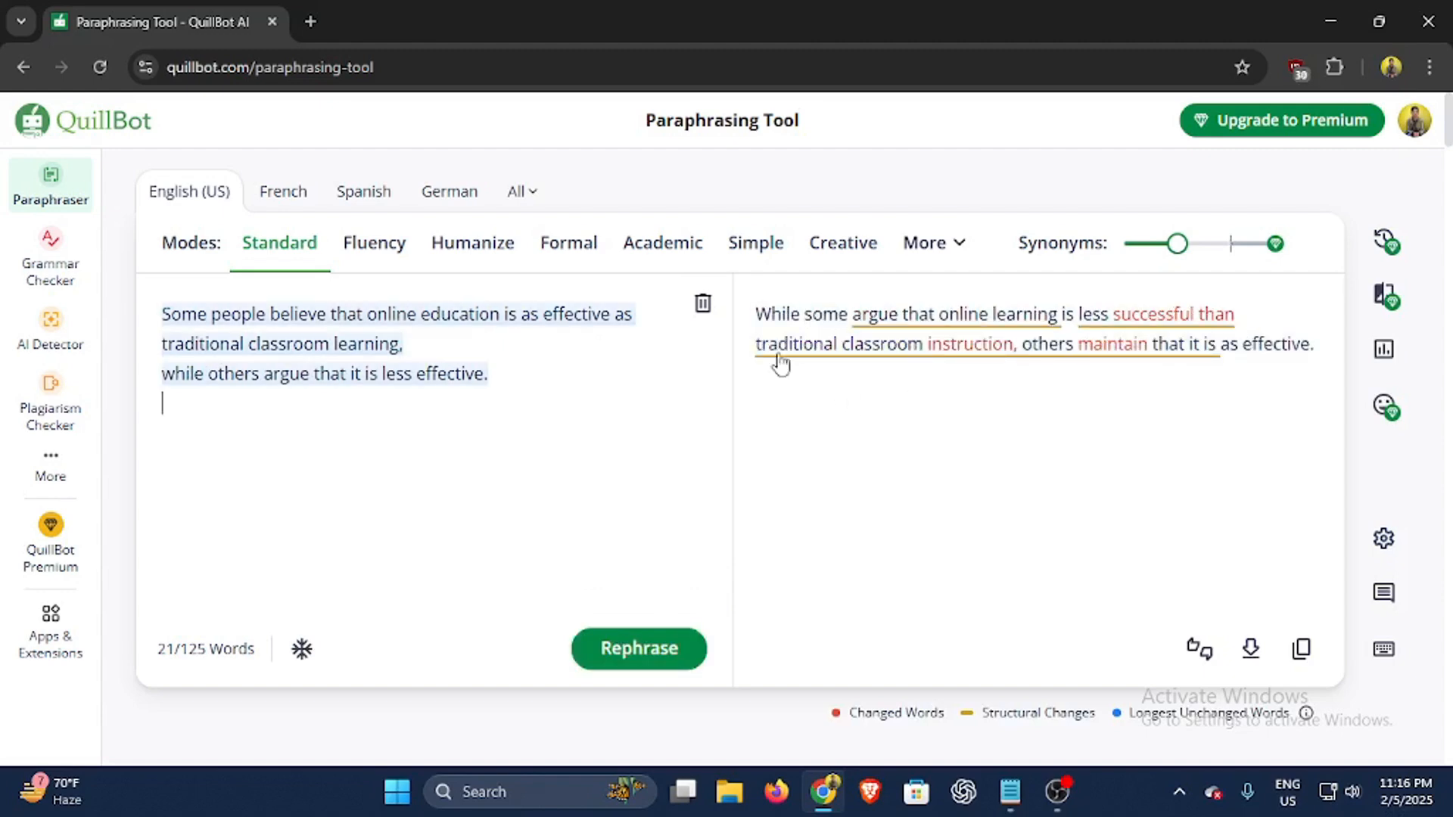
mouse_move(780, 359)
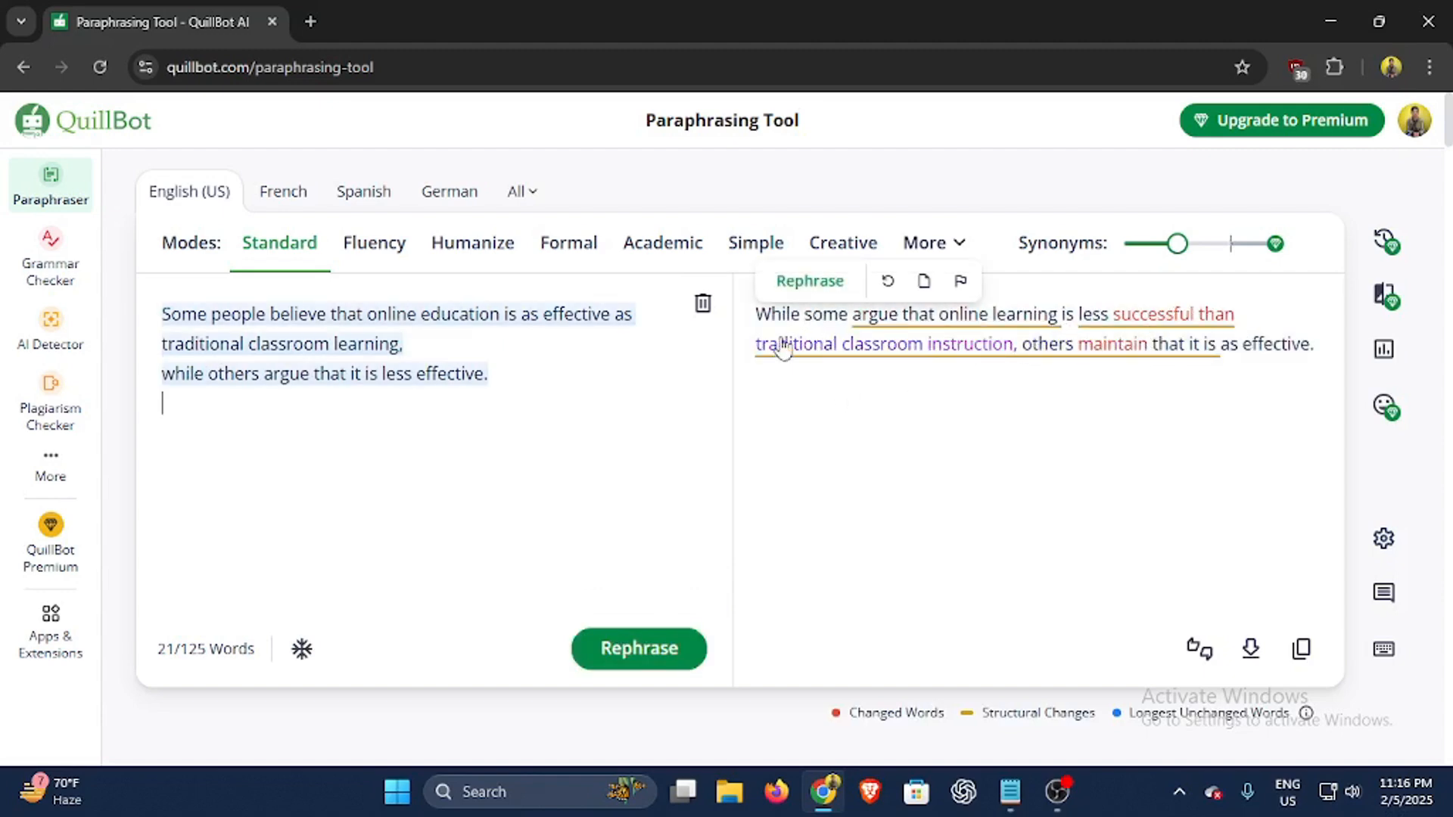
left_click(764, 327)
left_click_drag(758, 326, 1230, 322)
left_click(795, 376)
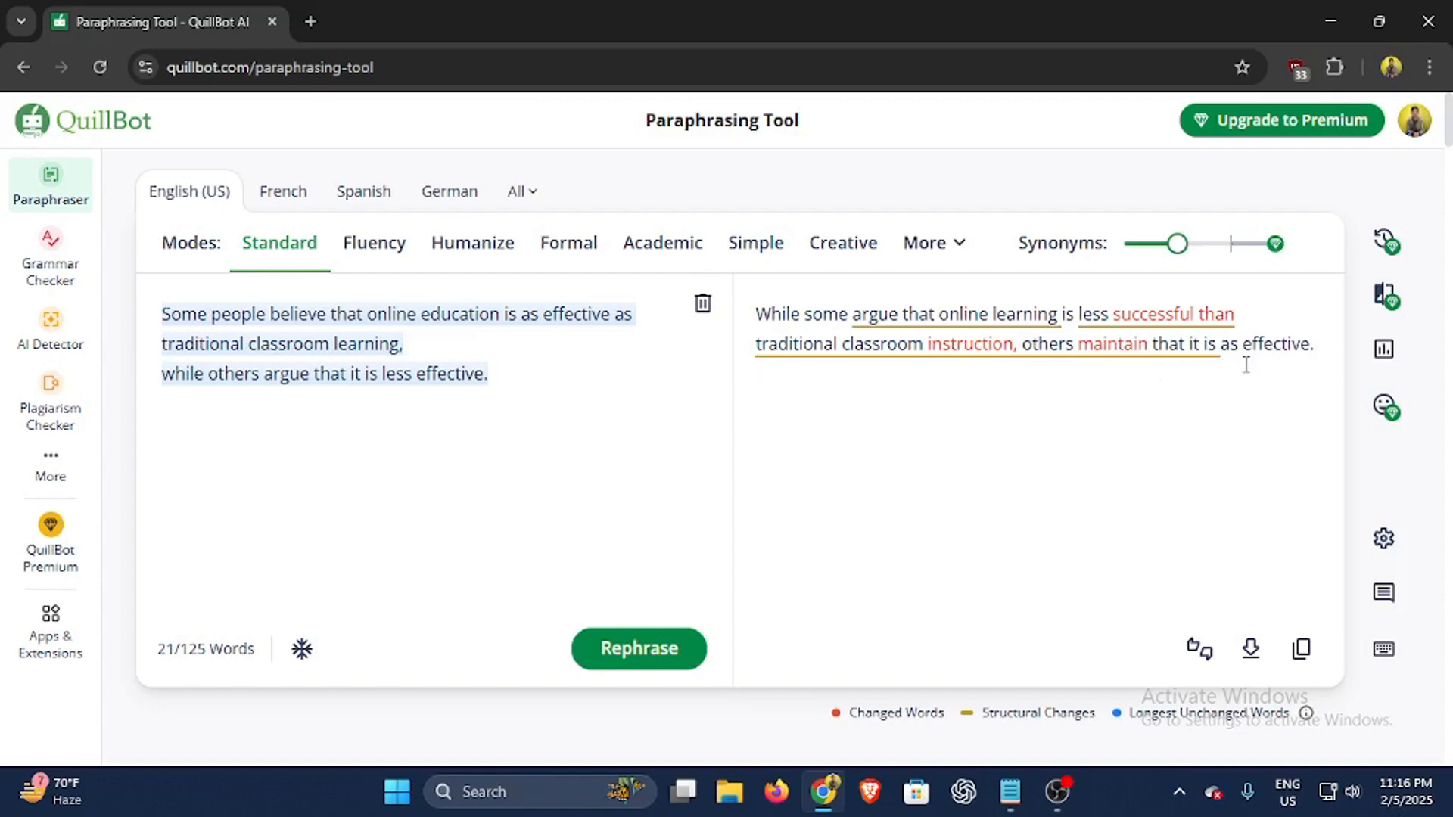
Step: In the paraphrased result, swap "successful" for "effective", "maintain" for "contend" and "traditional classroom instruction," for "conventional schooling,"
left_click(1167, 316)
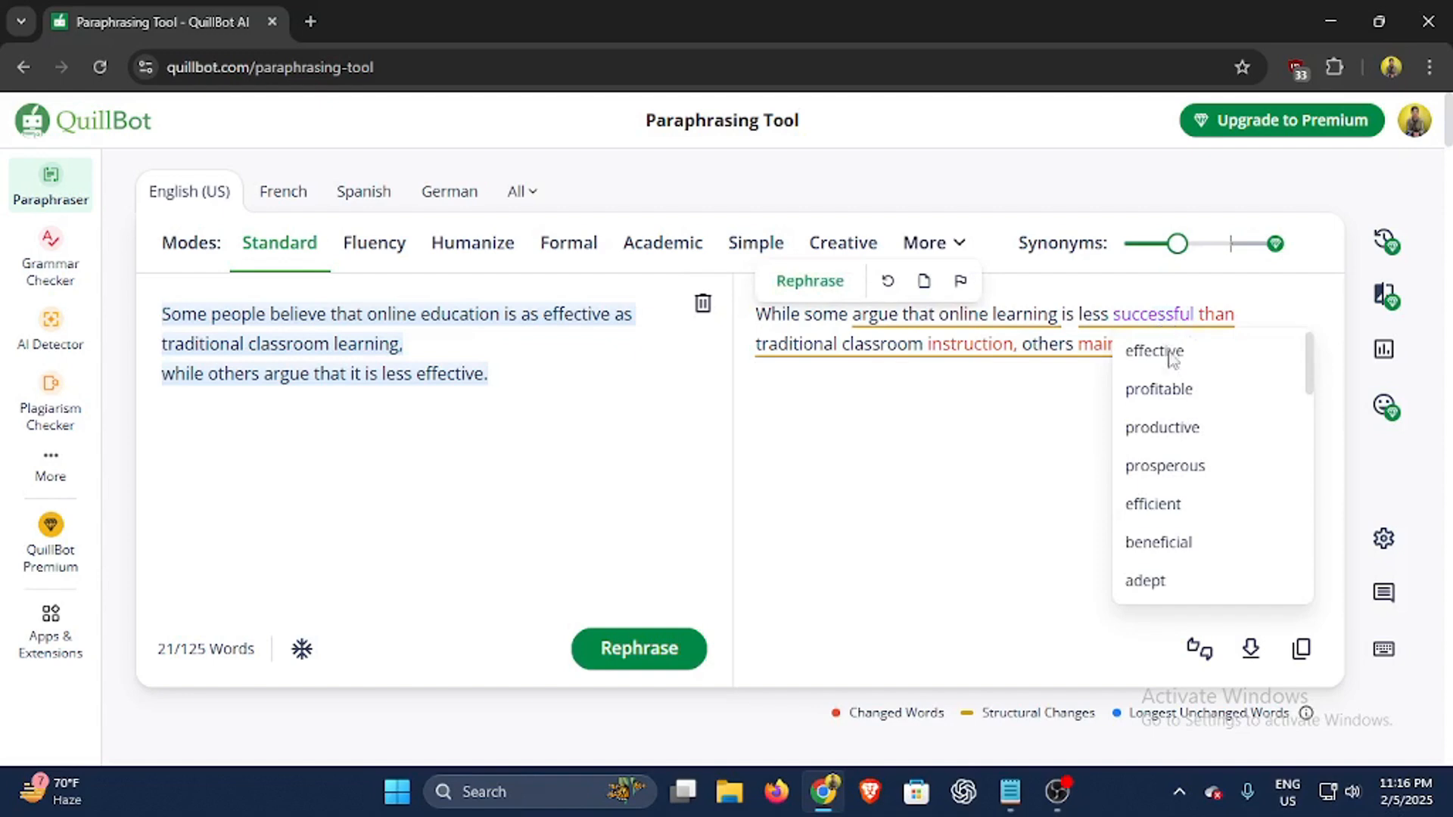
left_click(1172, 353)
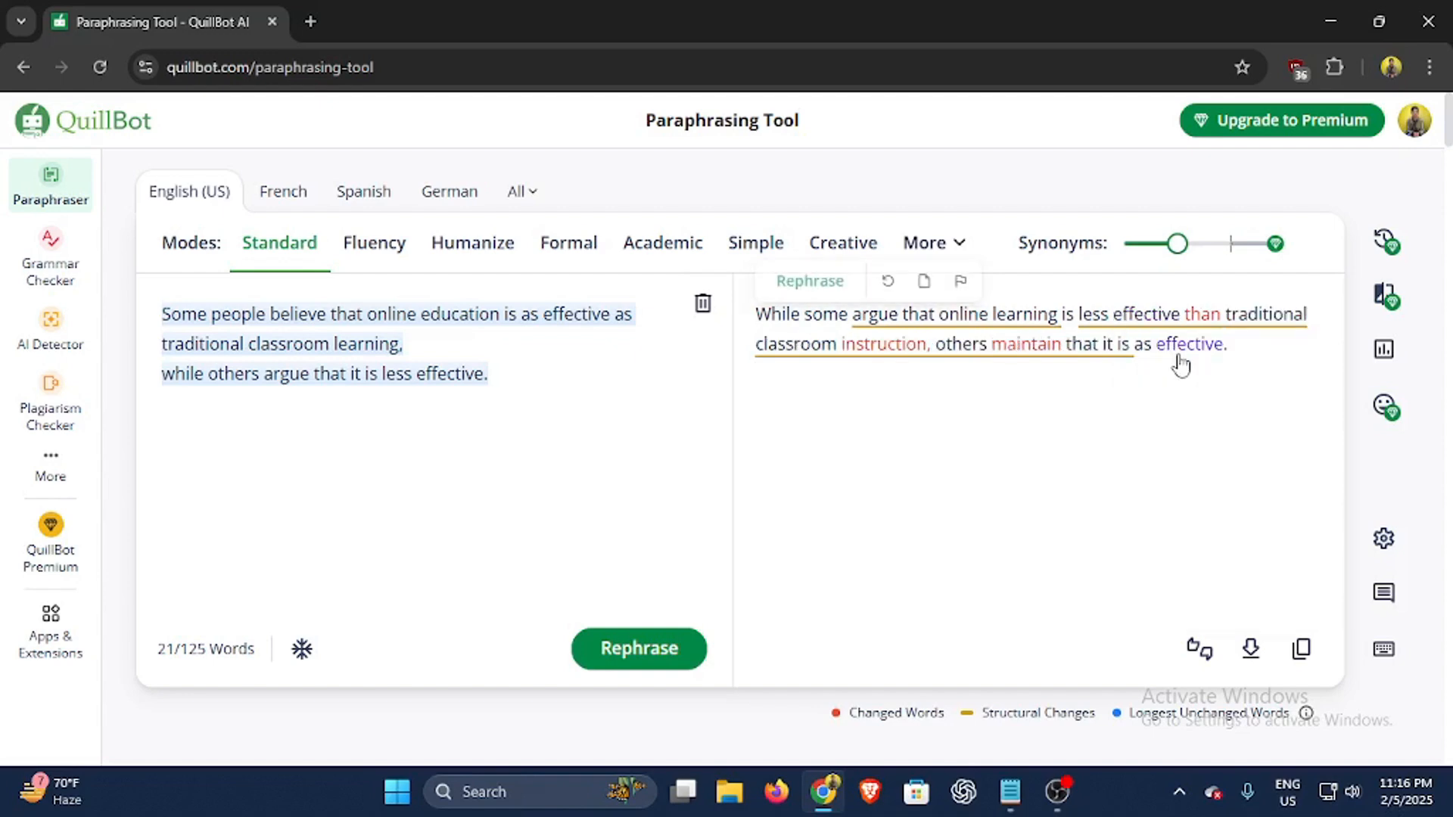
left_click(1010, 354)
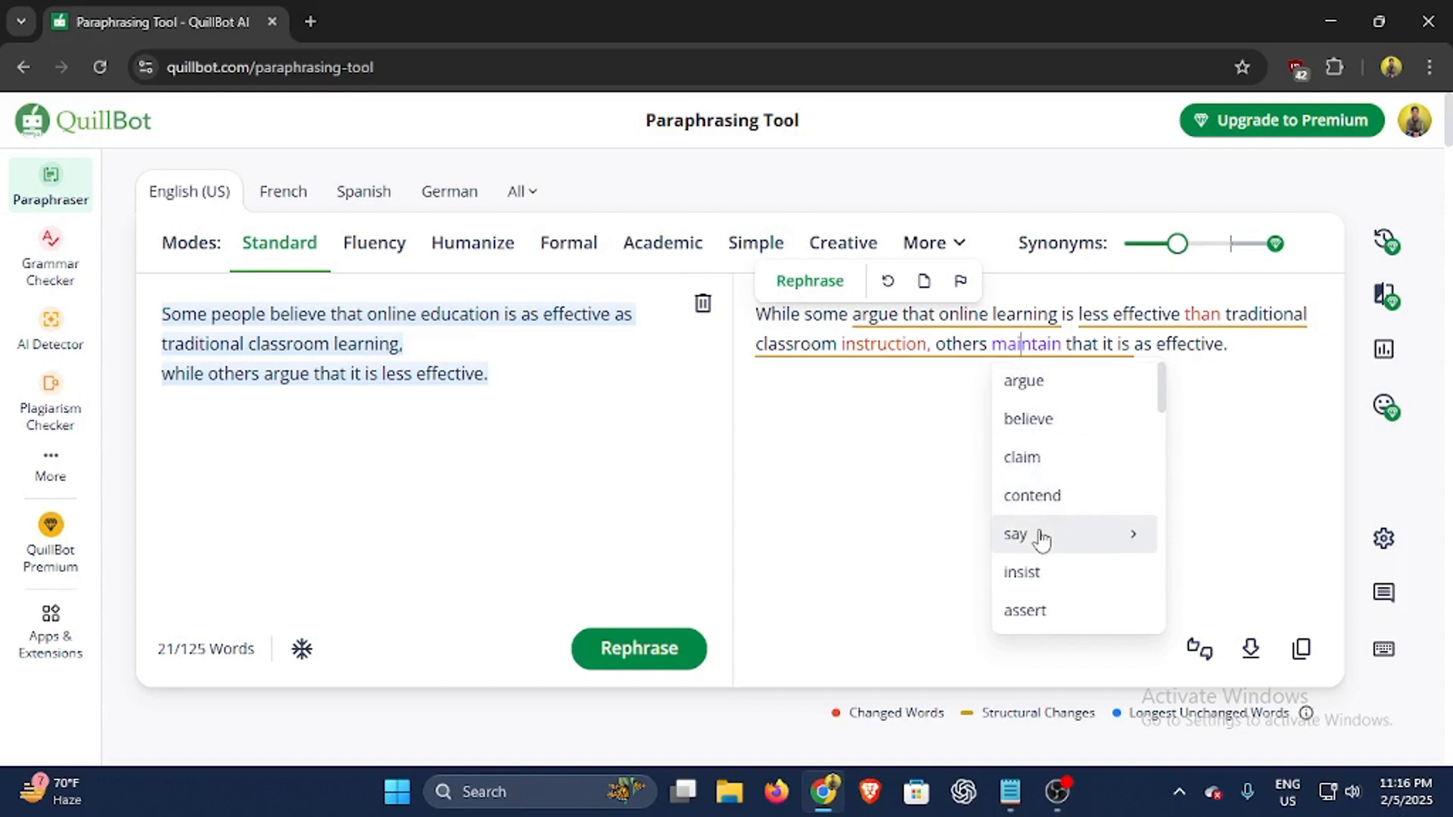
left_click(1043, 503)
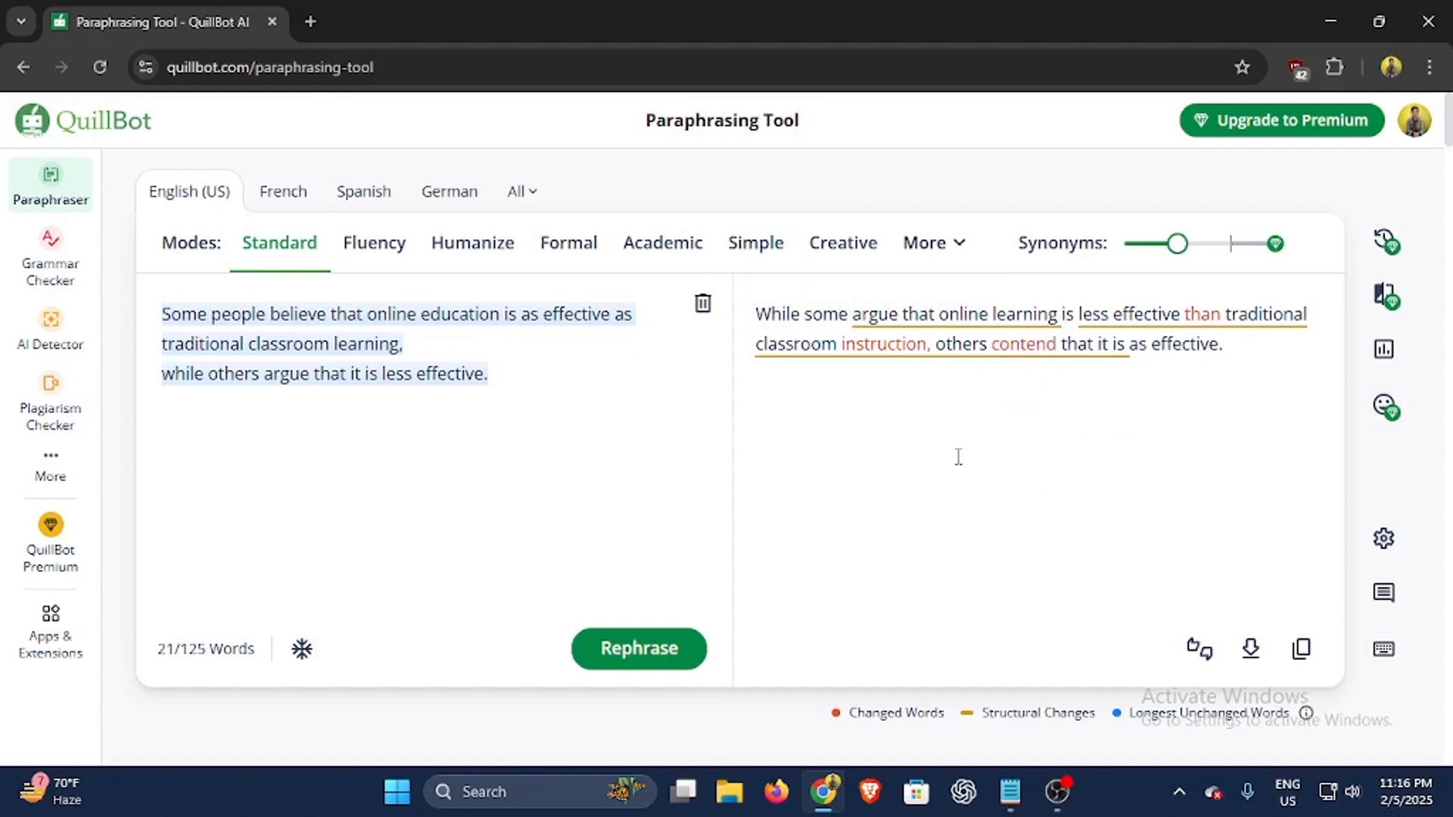
left_click(857, 356)
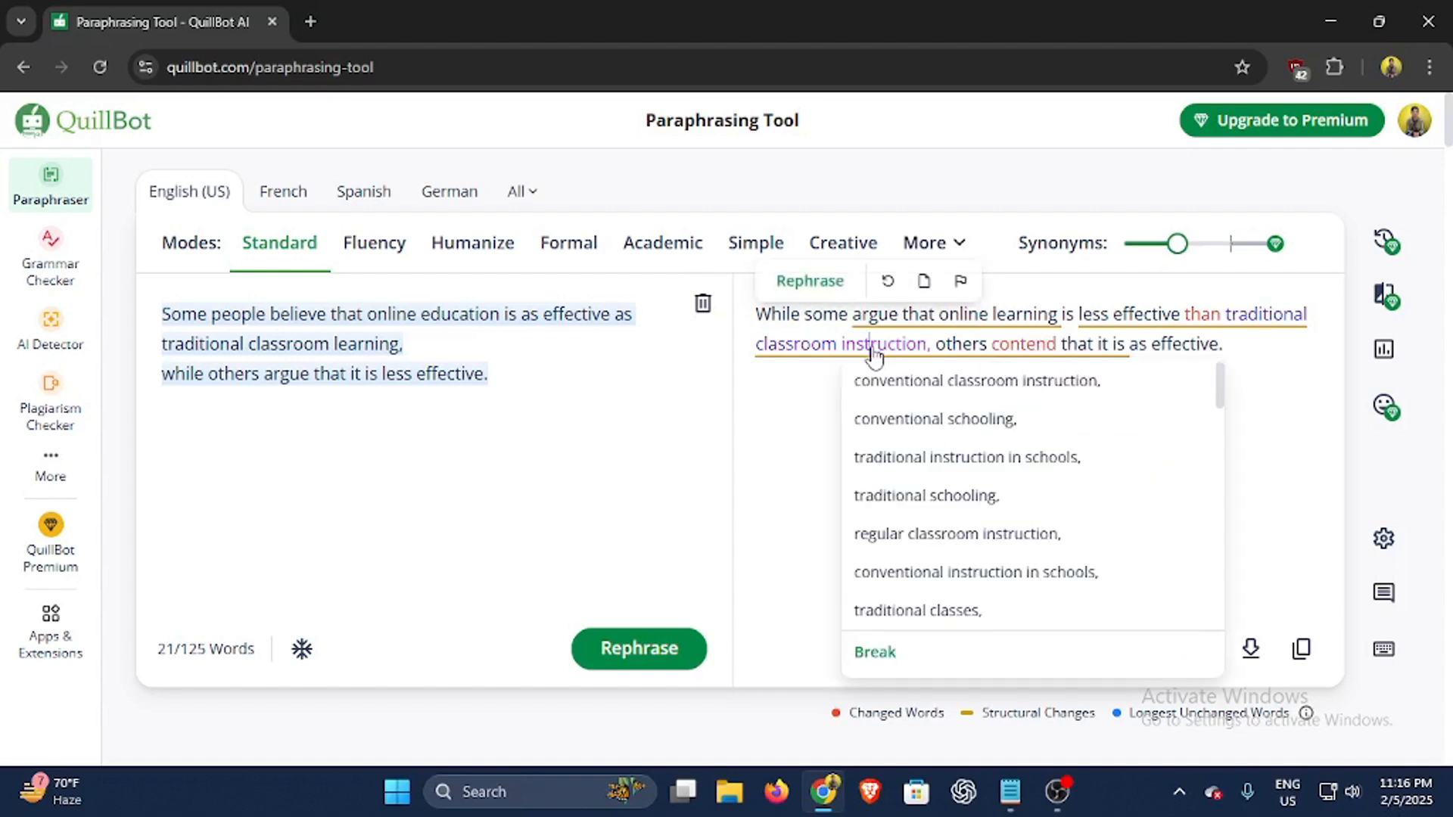
left_click(891, 424)
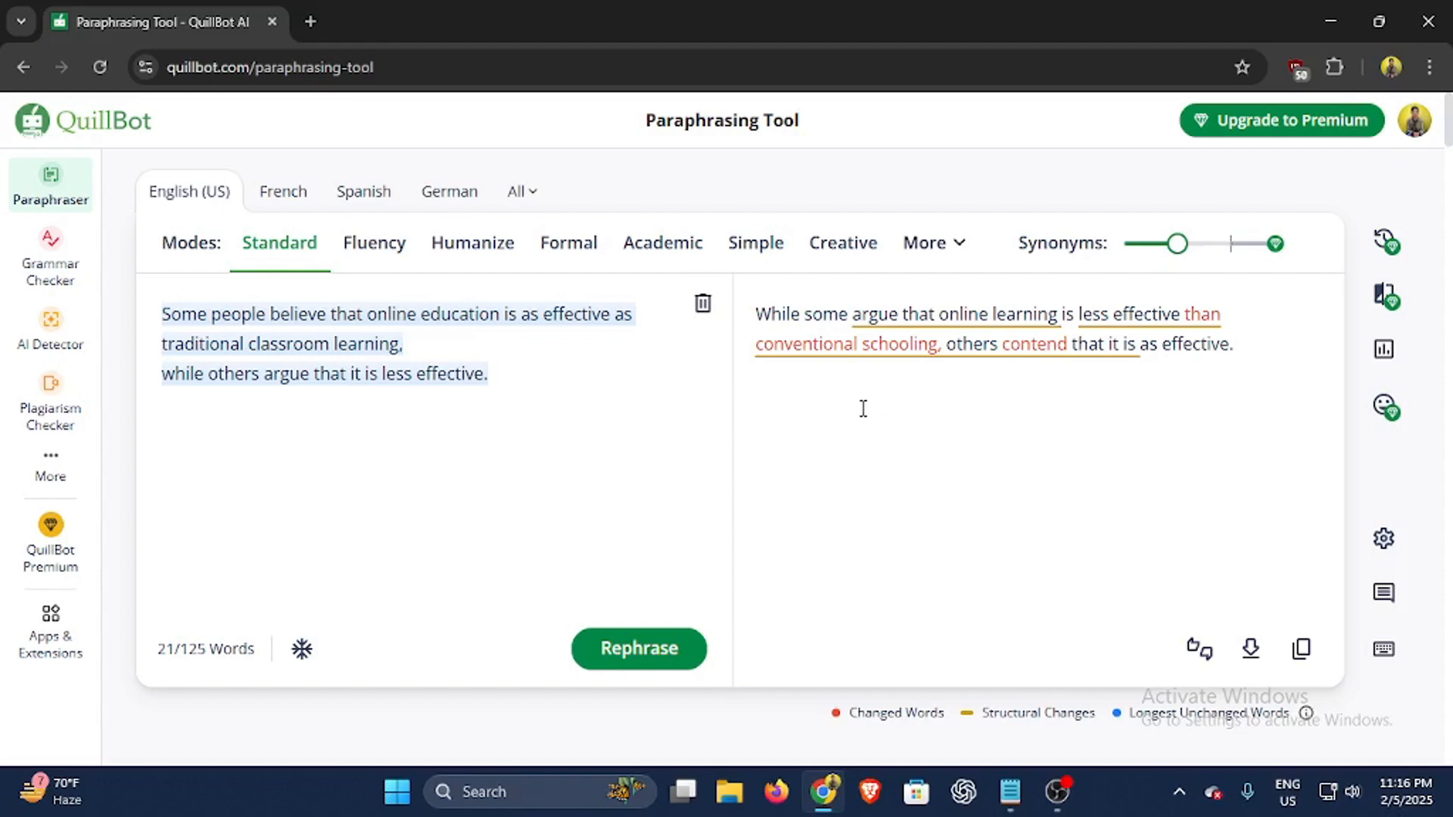
Step: Clear the source text from the Paraphraser and open the Grammar Checker
left_click(526, 379)
key("ctrl+a")
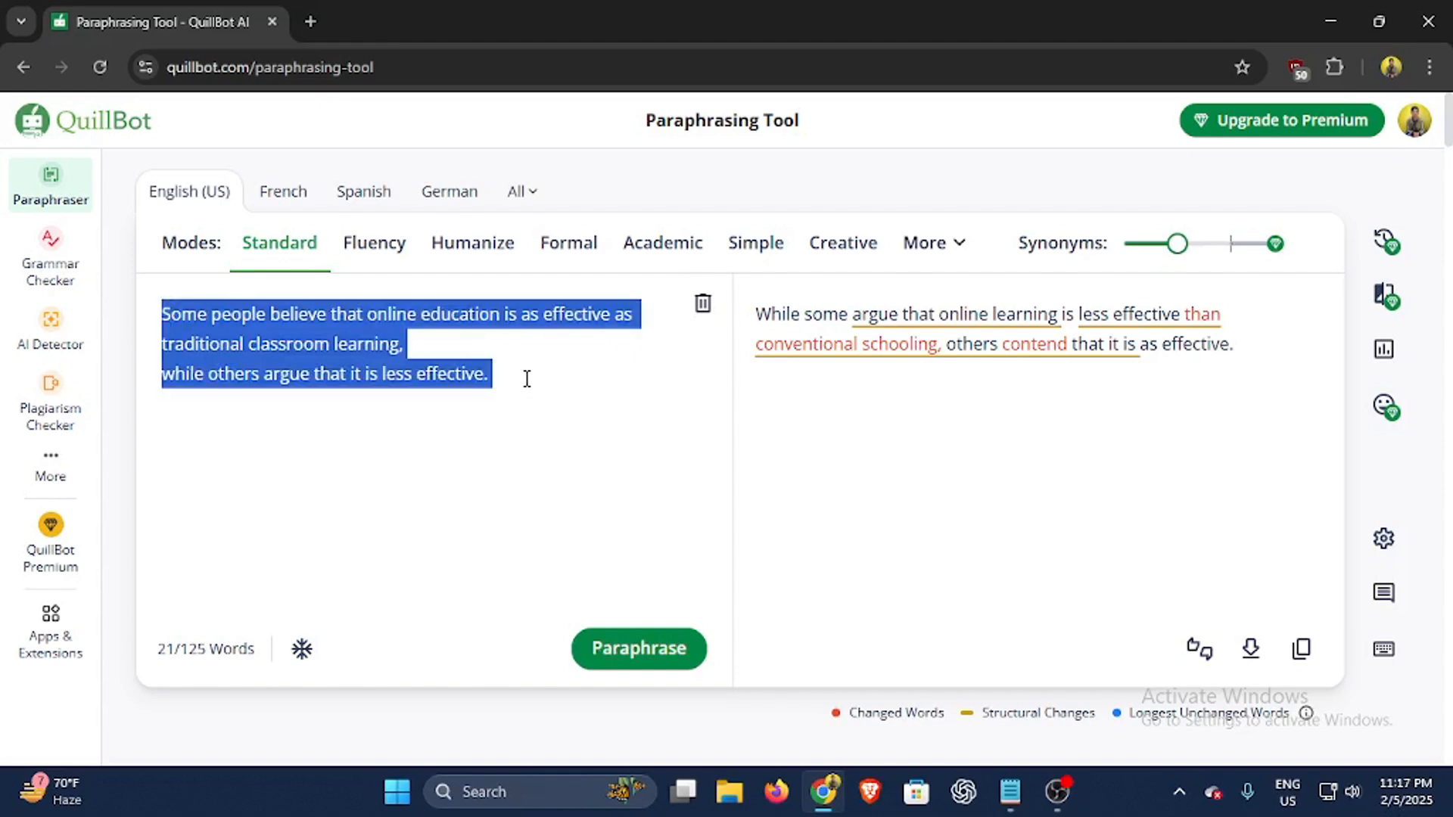
key("BackSpace")
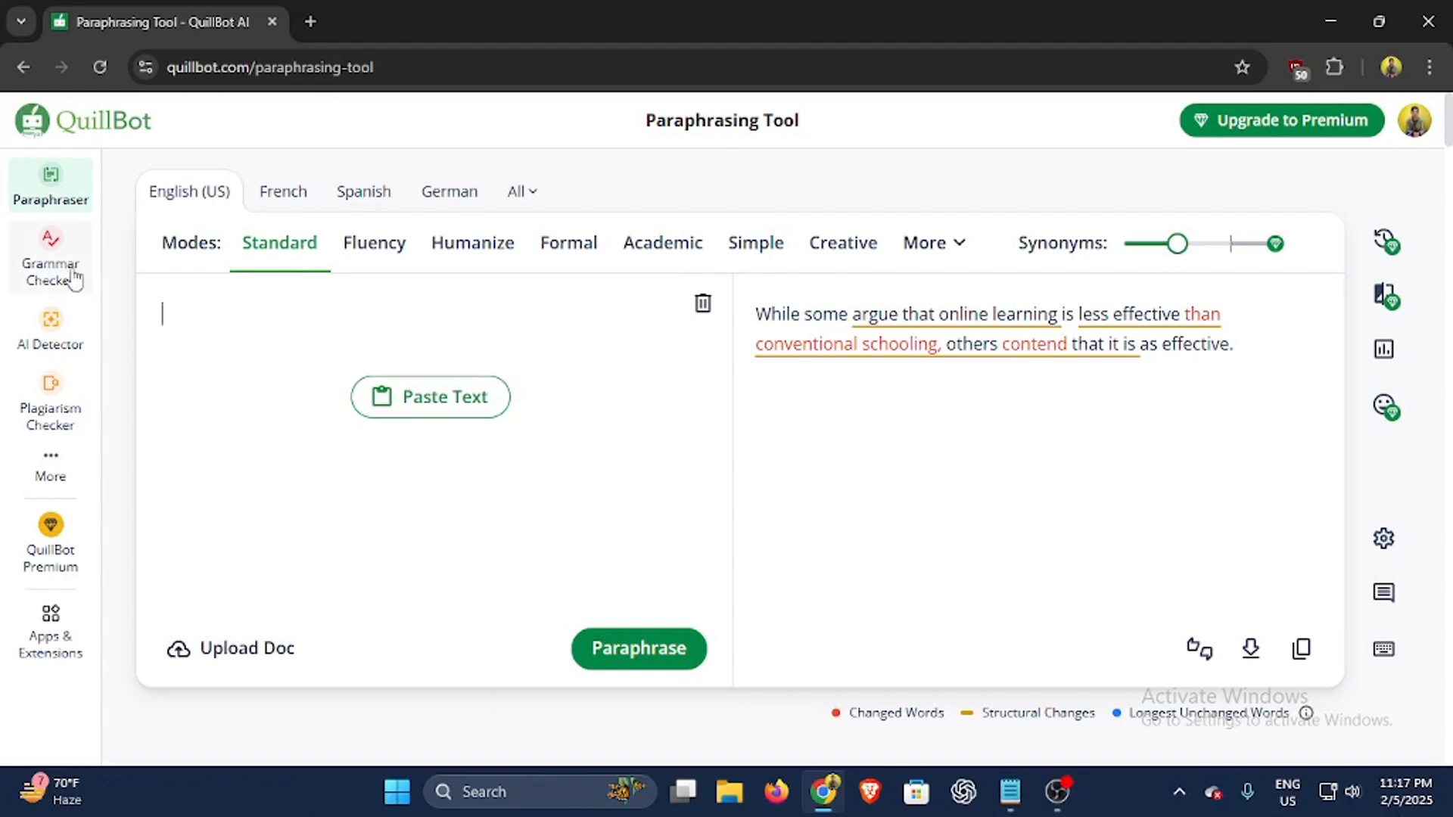
left_click(50, 265)
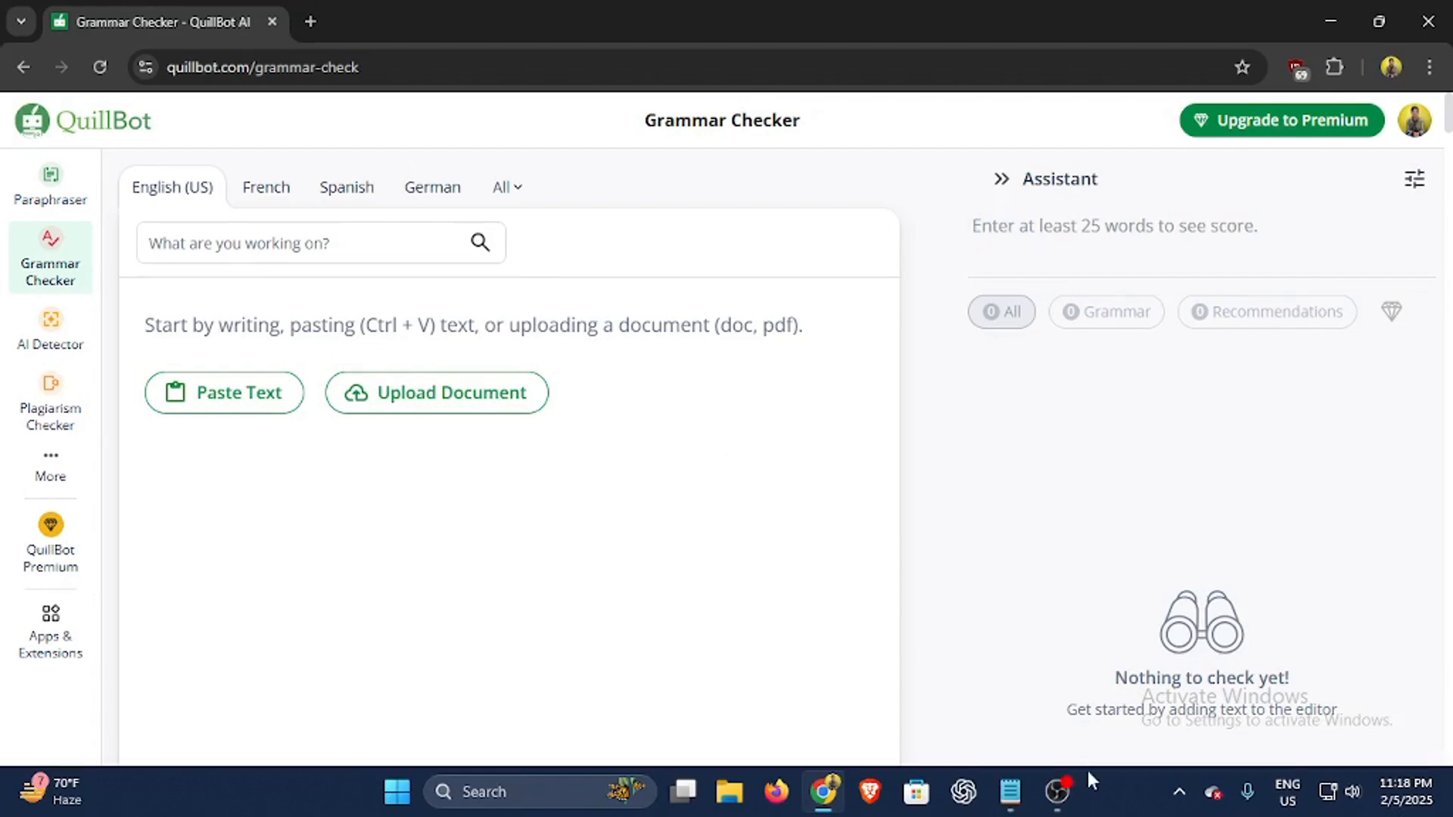
Step: Copy the two-line self-introduction paragraph beginning with "Hello" from Notepad into QuillBot's Grammar Checker
left_click(1010, 791)
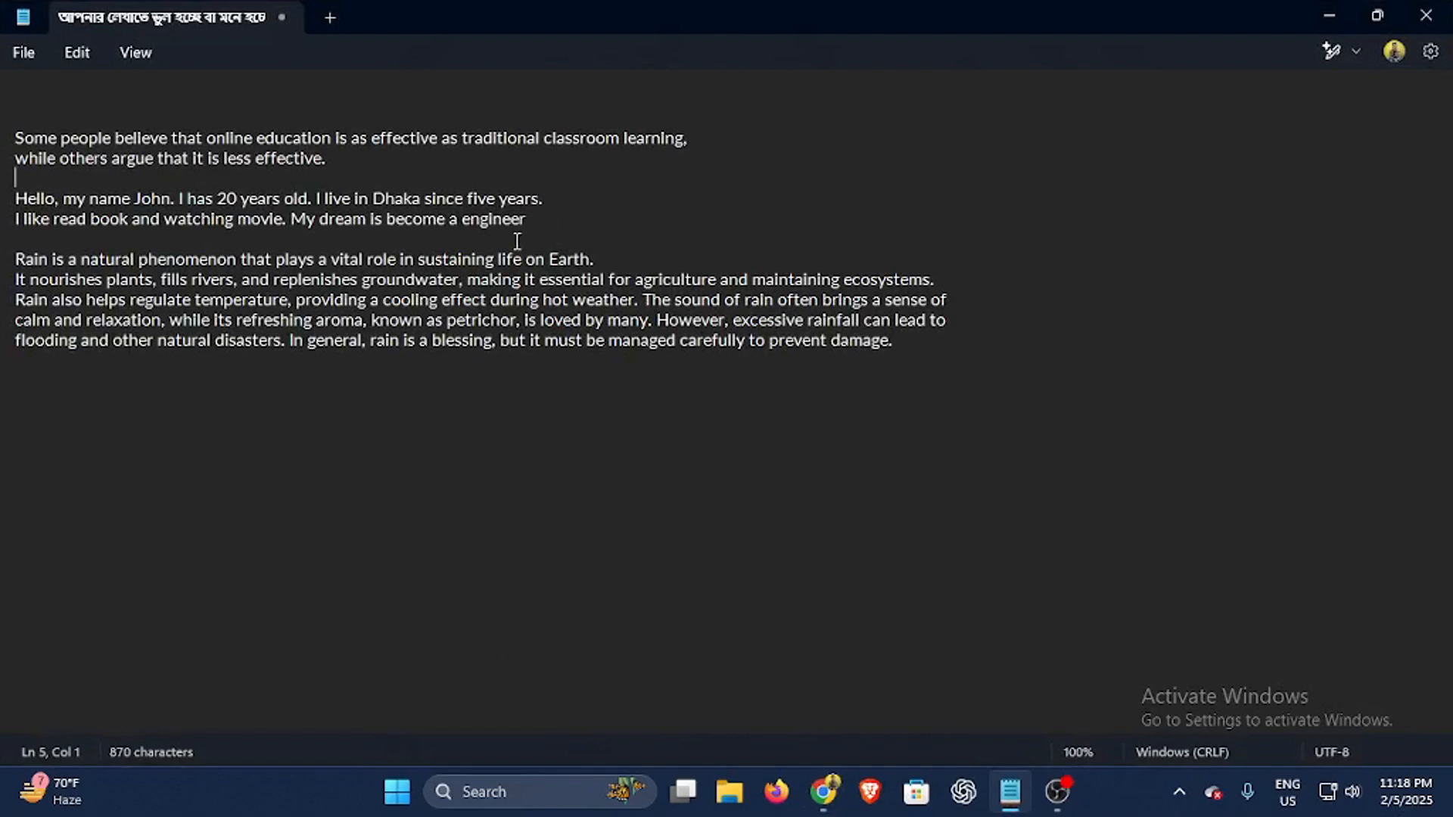
left_click(564, 224)
left_click_drag(564, 224, 4, 203)
key("ctrl+c")
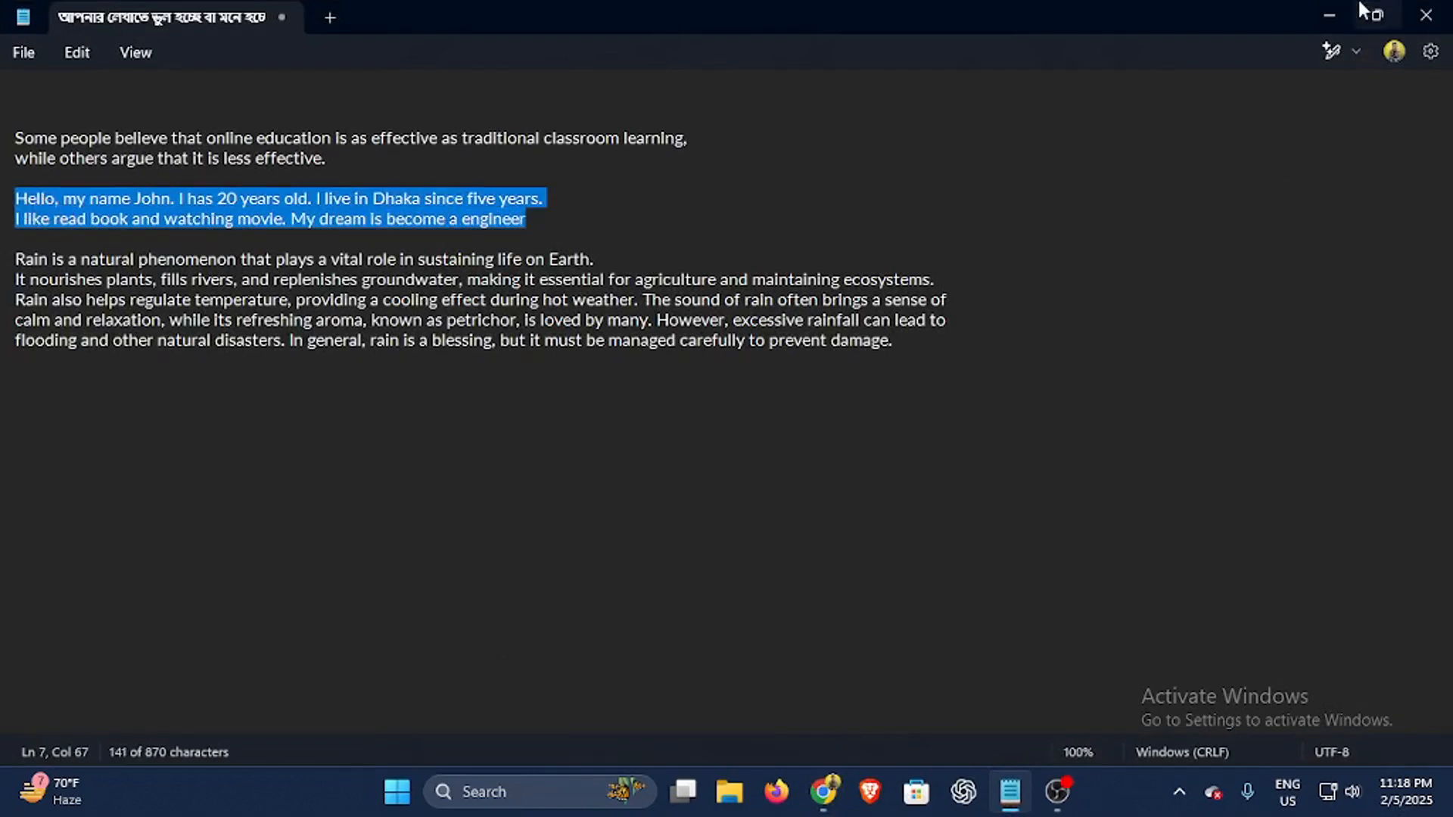
left_click(1323, 17)
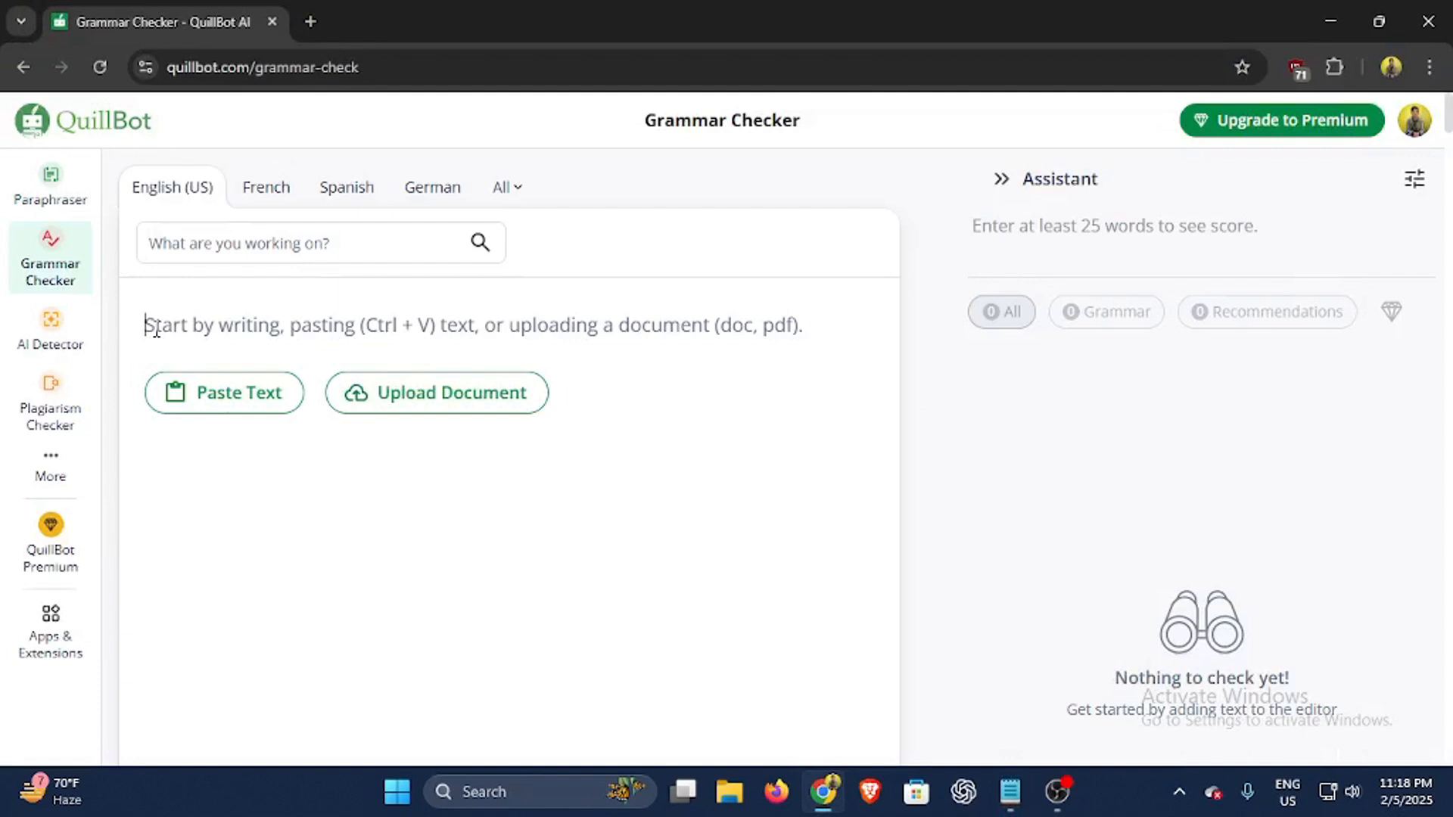
left_click(156, 331)
key("ctrl+v")
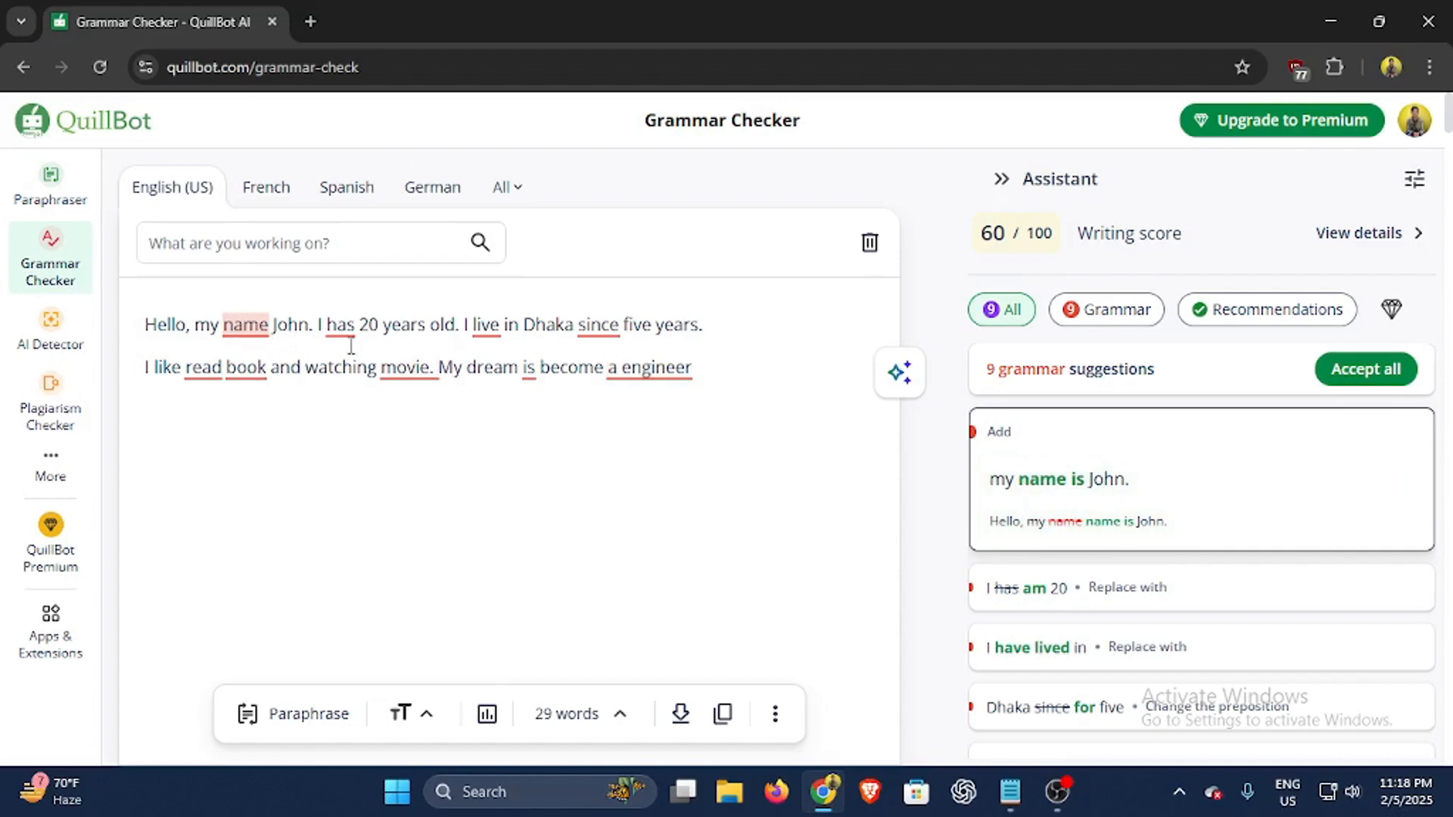
Step: Accept the "name is" and "am" grammar corrections individually, and accept all remaining suggestions at once
left_click(1104, 523)
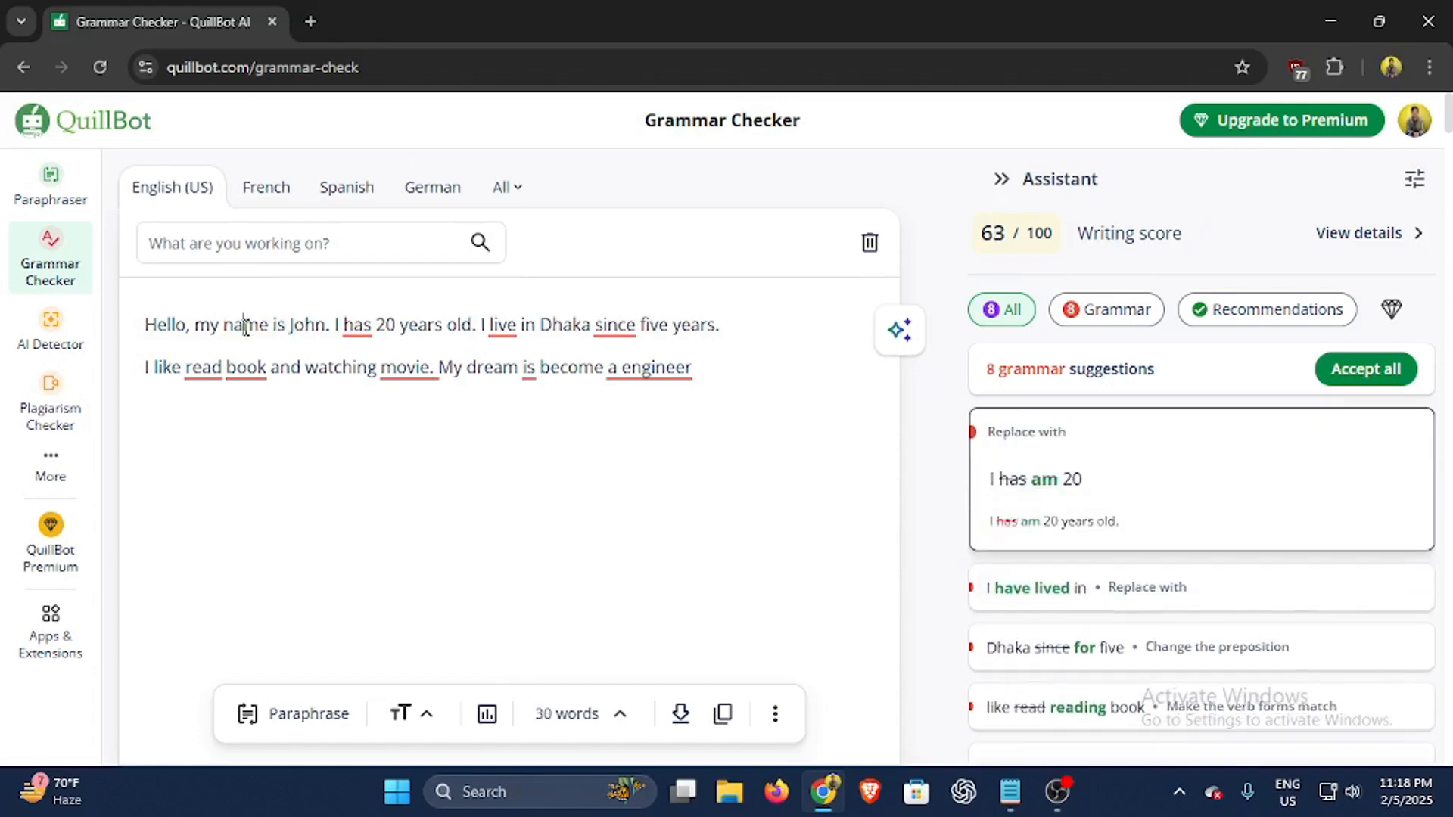
left_click_drag(245, 327, 311, 325)
left_click(318, 367)
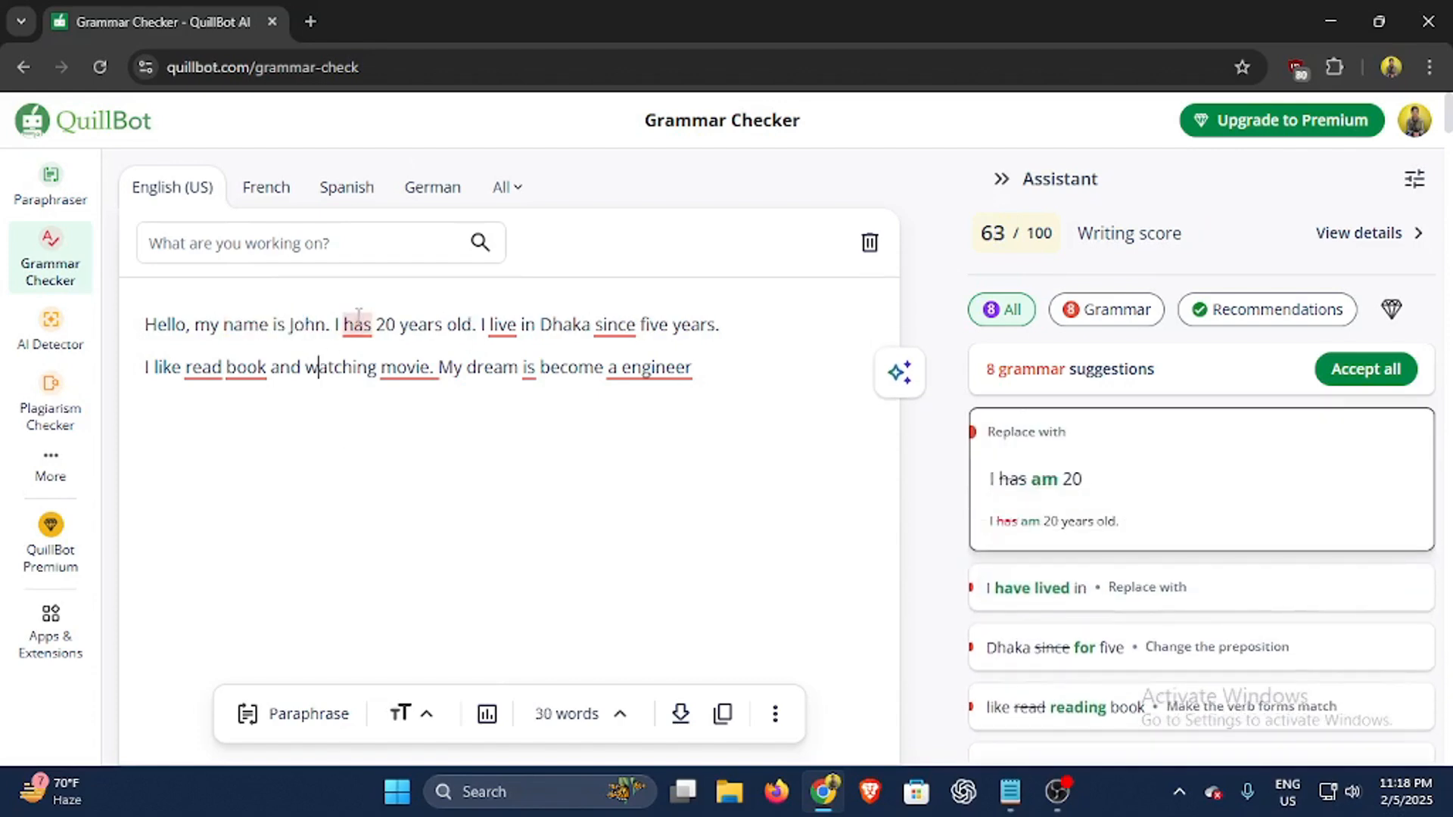
left_click(1066, 496)
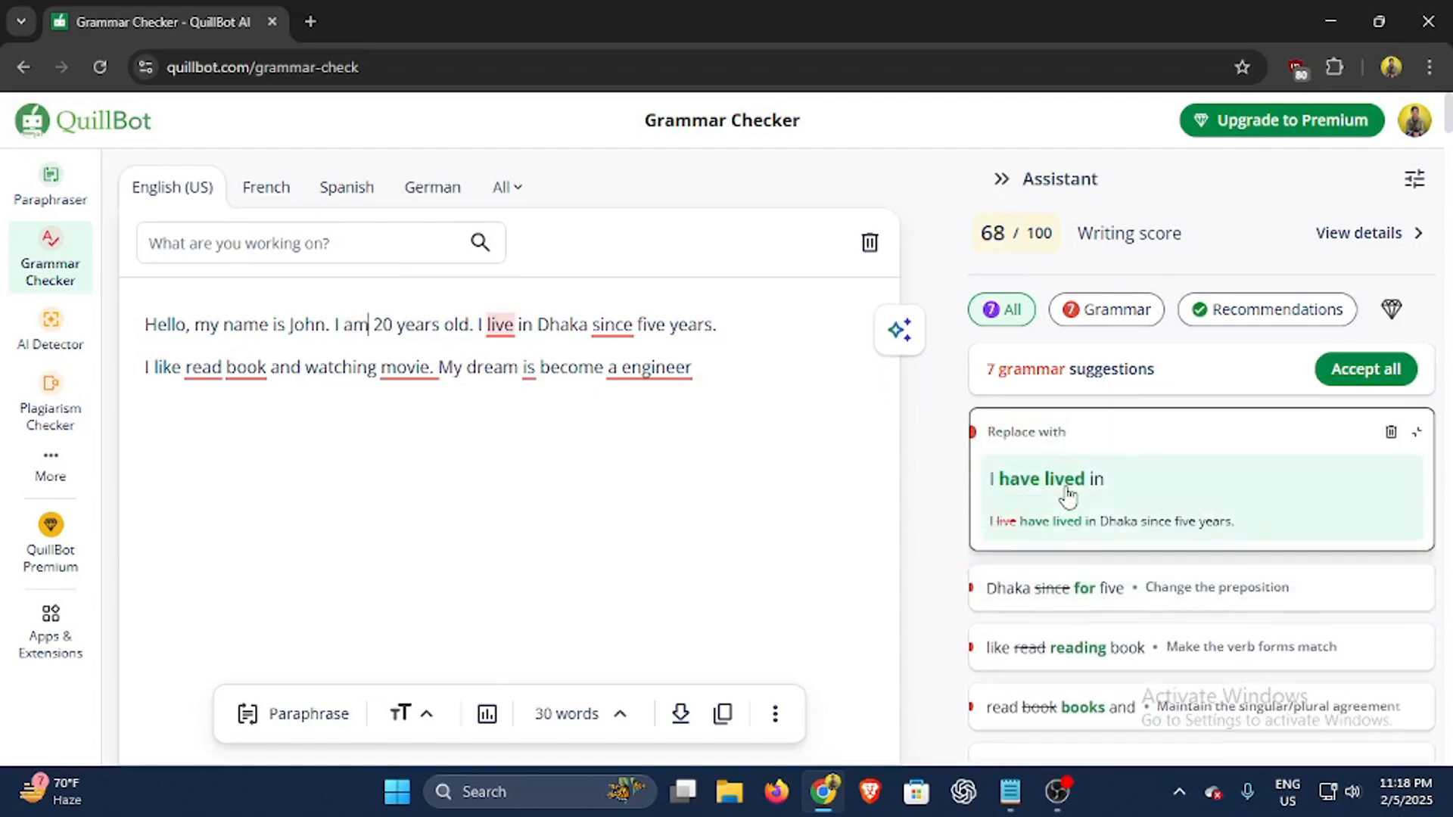
left_click(1362, 372)
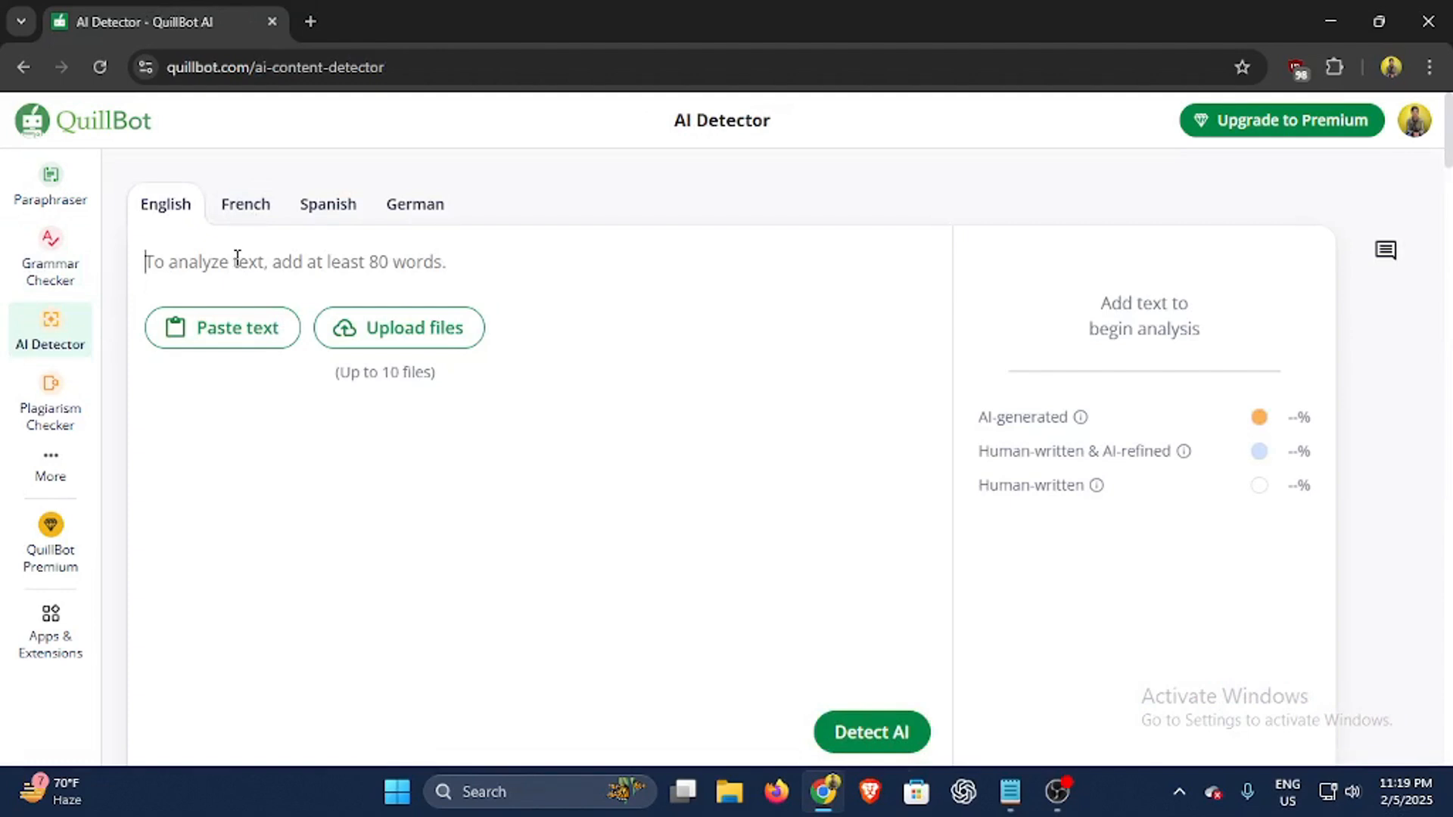
Step: Copy the paragraph about rain from Notepad into the text box of QuillBot's AI Detector
left_click(242, 252)
left_click(1012, 794)
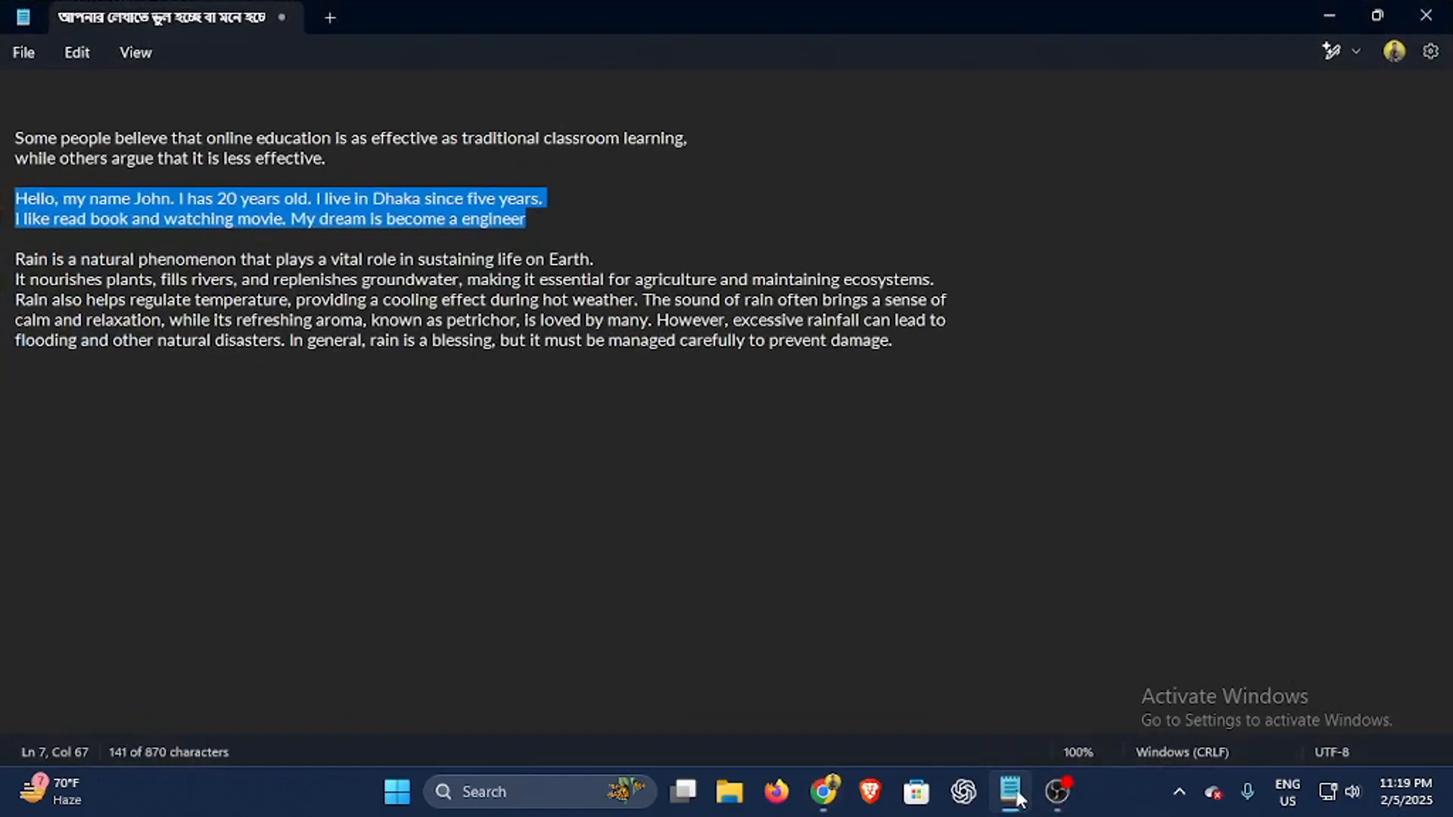
left_click_drag(943, 346, 3, 270)
key("ctrl+c")
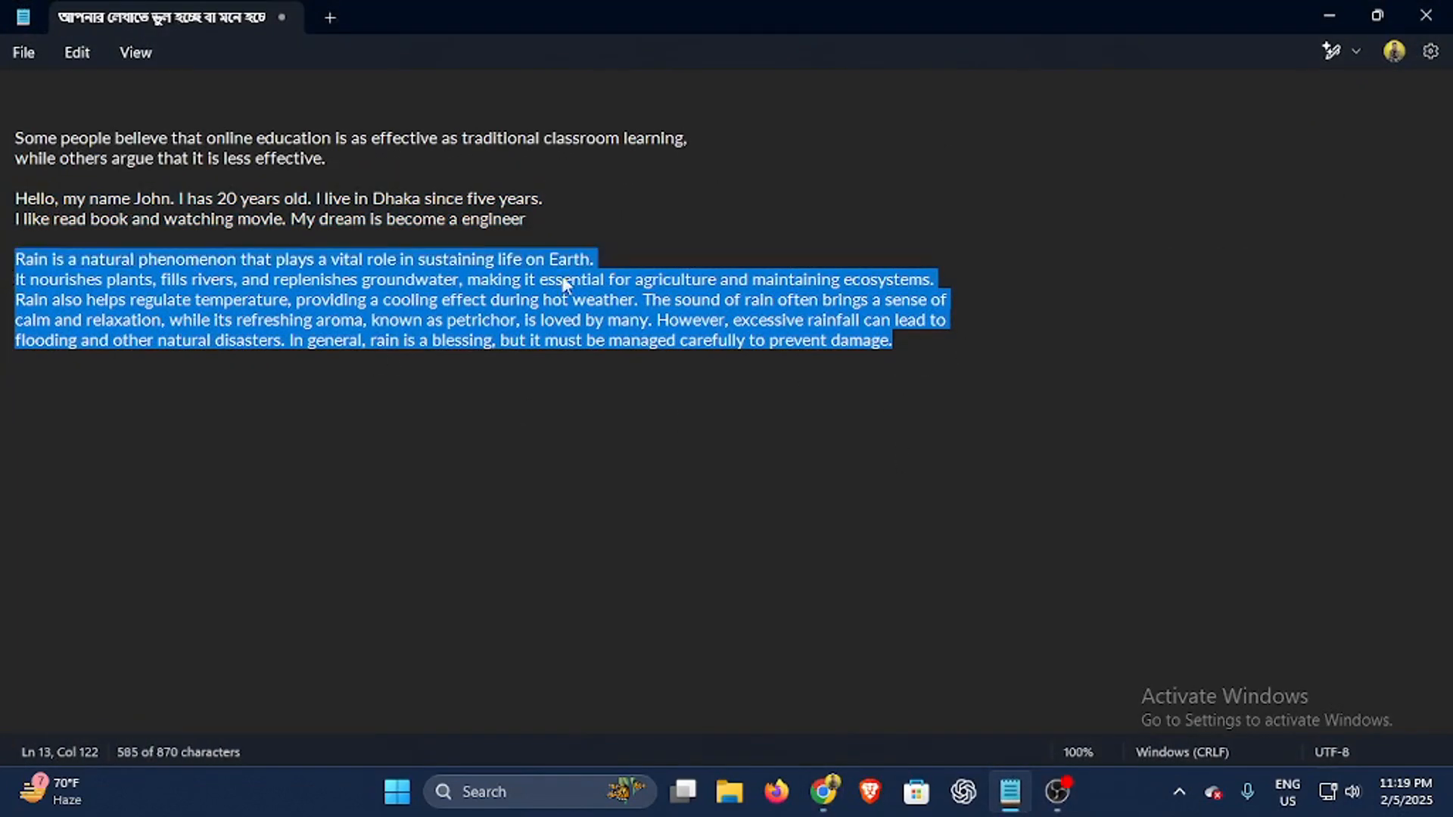
left_click(1330, 15)
key("ctrl+v")
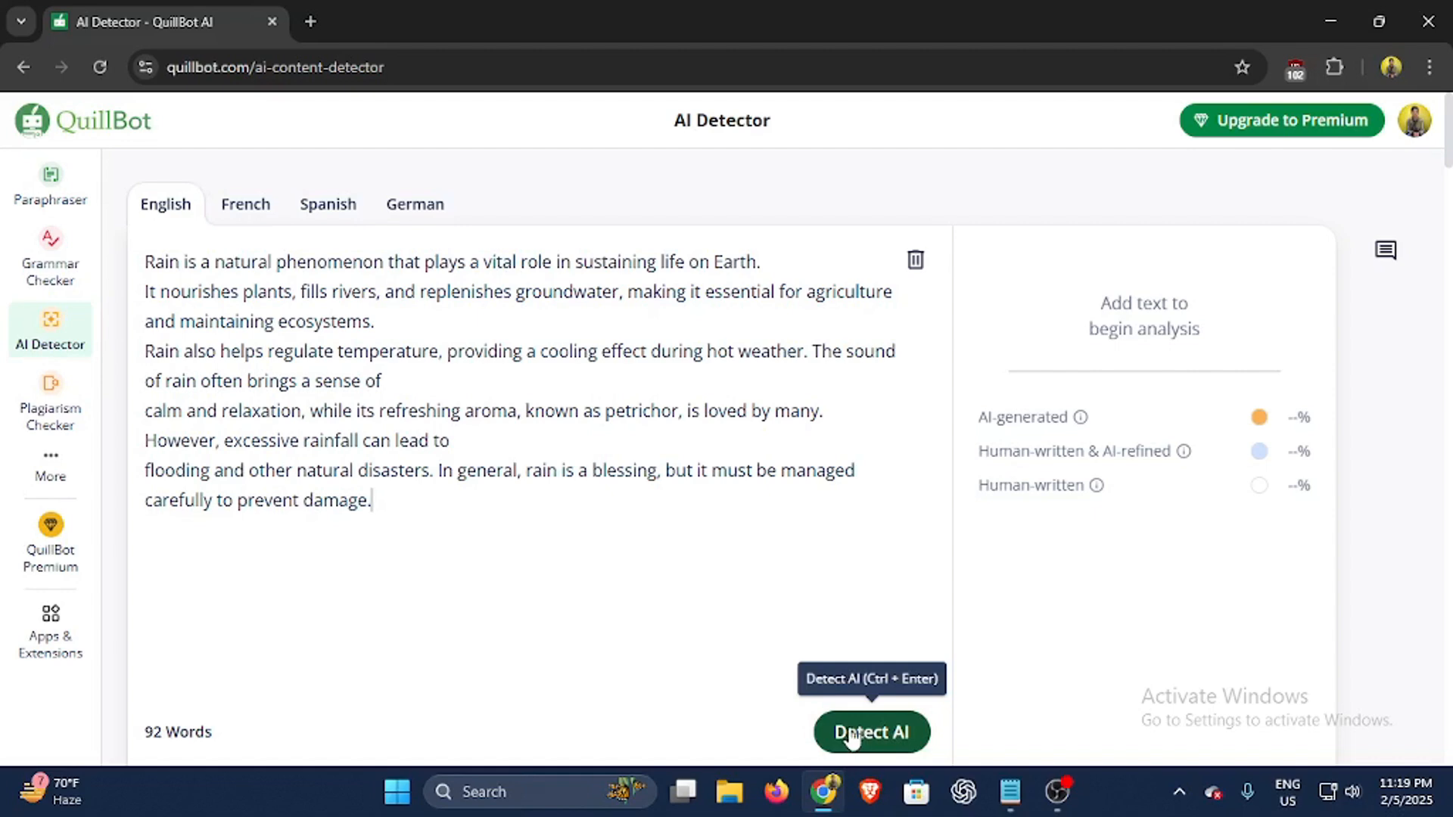
Step: Review the pasted rain paragraph and its word count, and run the AI detection on it
left_click_drag(147, 734, 301, 522)
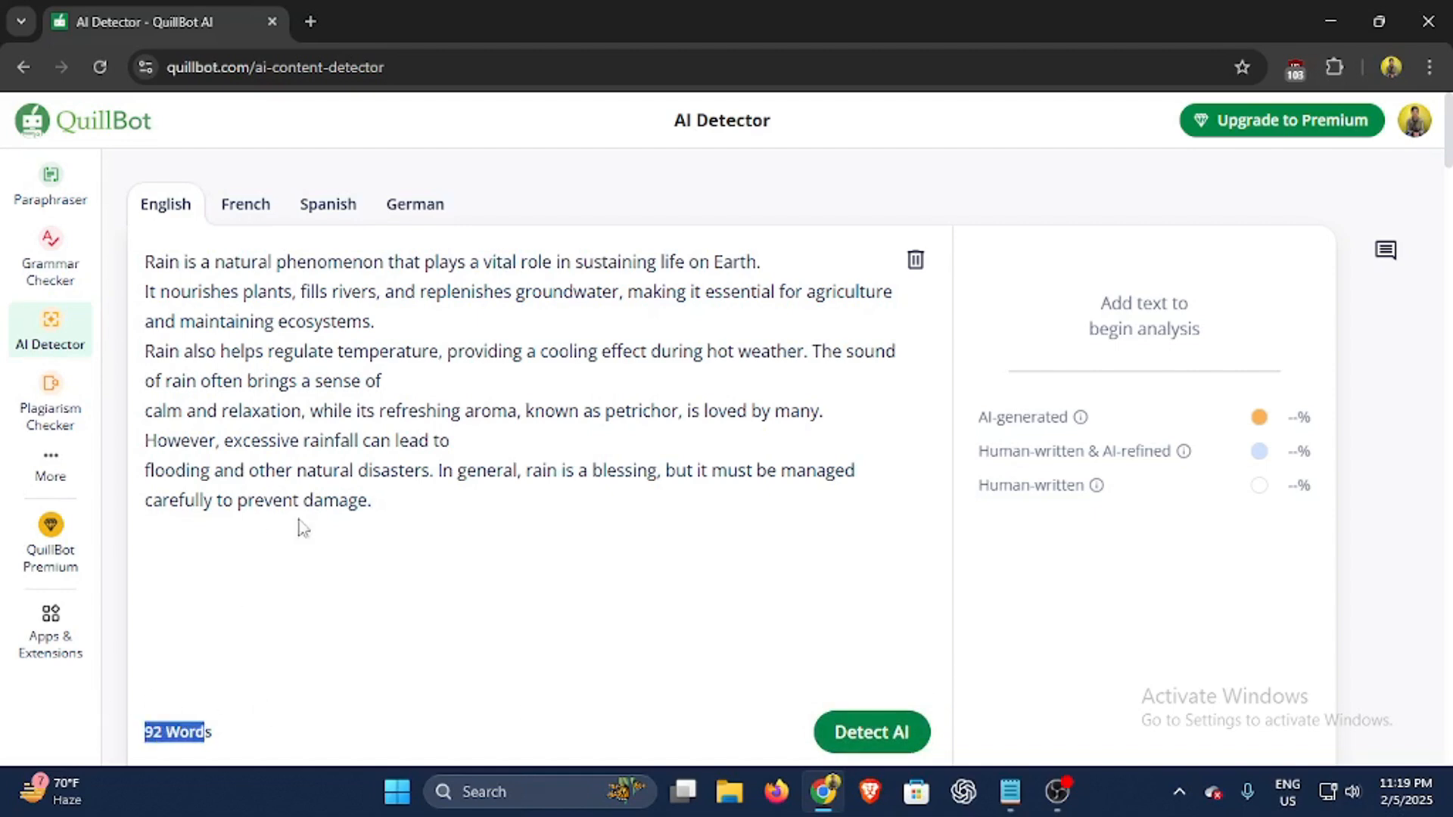
left_click_drag(383, 503, 145, 261)
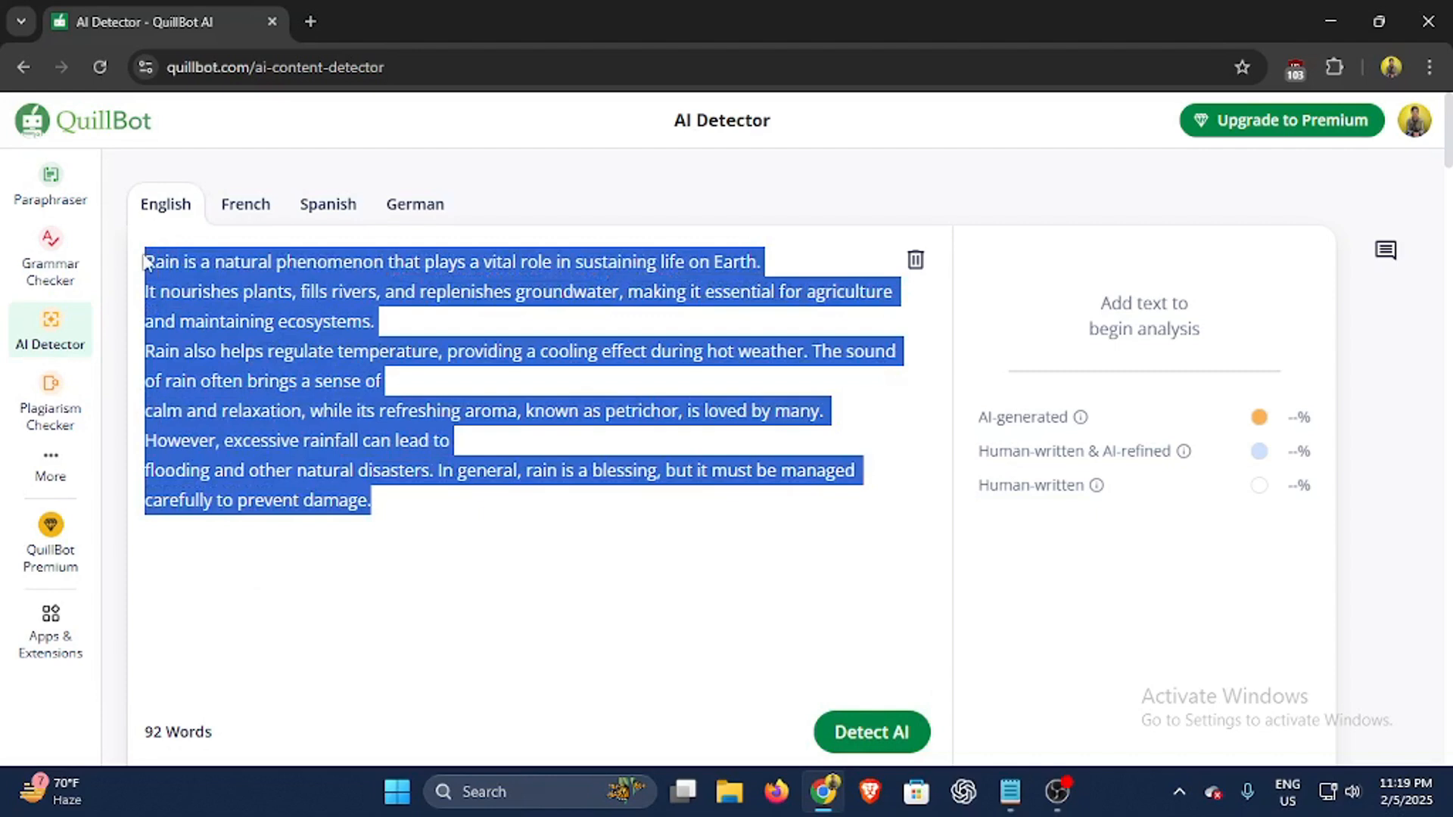
left_click(388, 509)
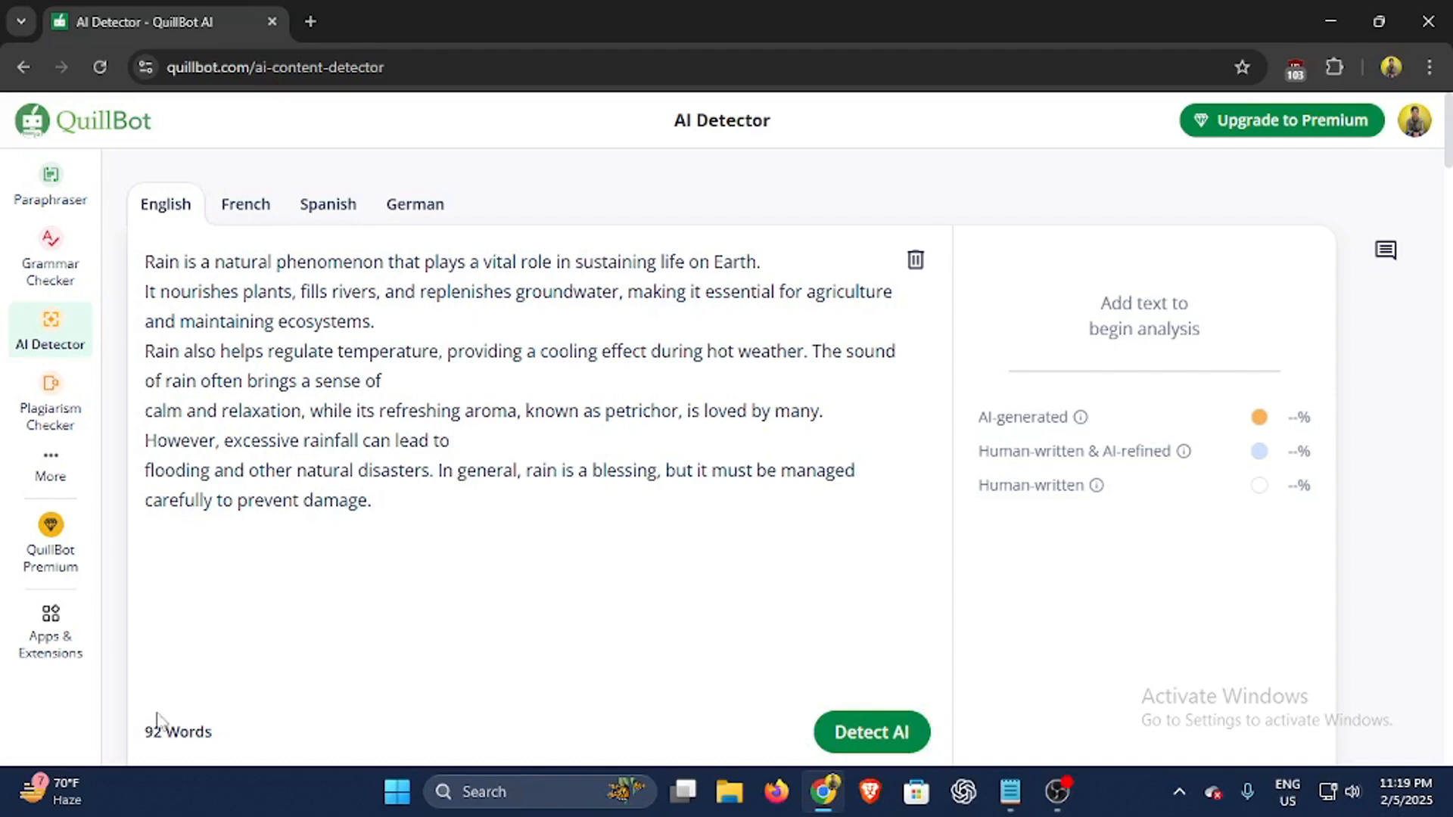
left_click_drag(146, 731, 218, 735)
left_click_drag(426, 496, 167, 236)
left_click(309, 357)
left_click(874, 738)
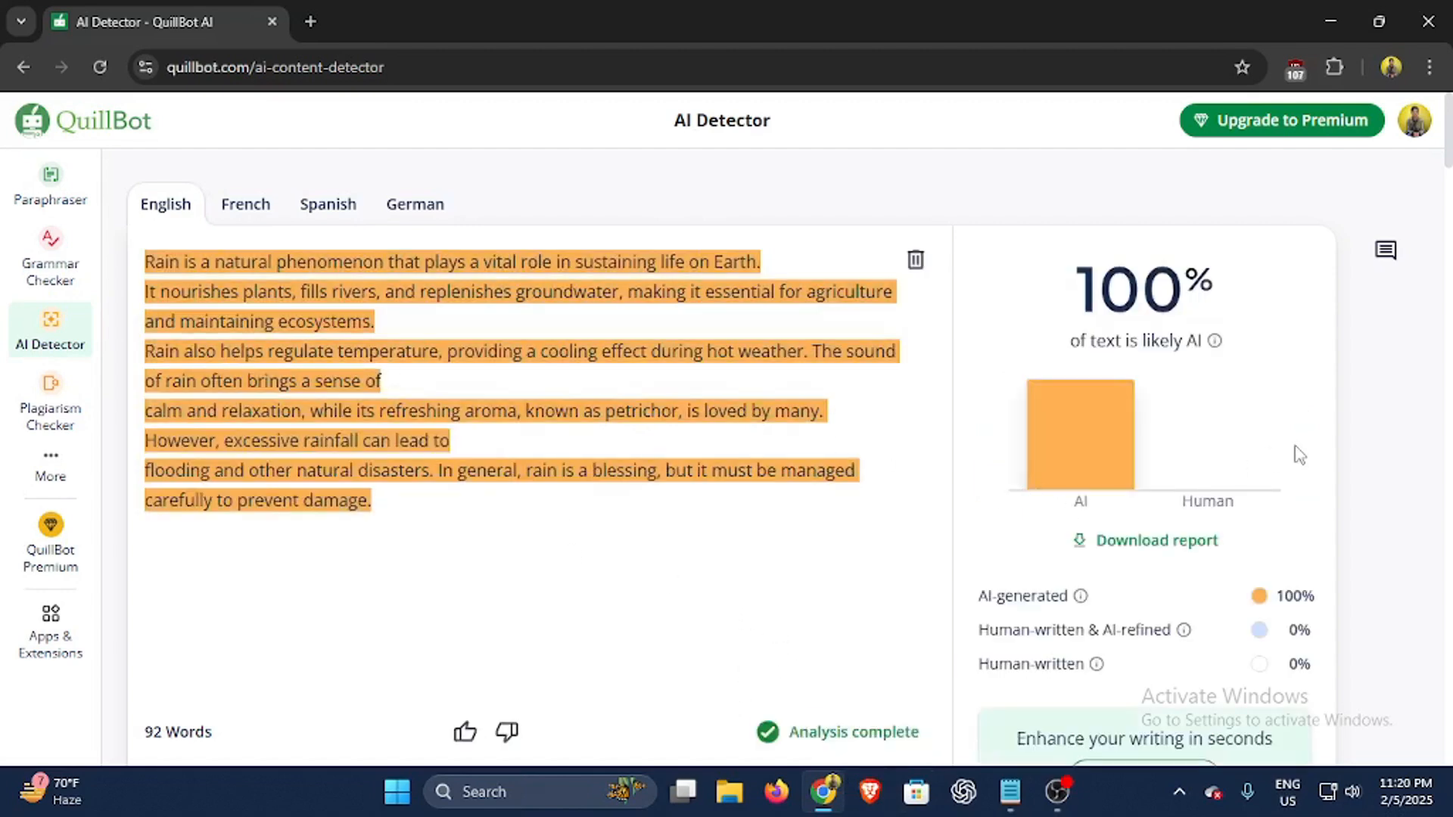
Step: Examine the AI detection results for the rain paragraph, comparing the AI-generated, Human-written & AI-refined and Human-written shares
scroll(1290, 452, "down", 3)
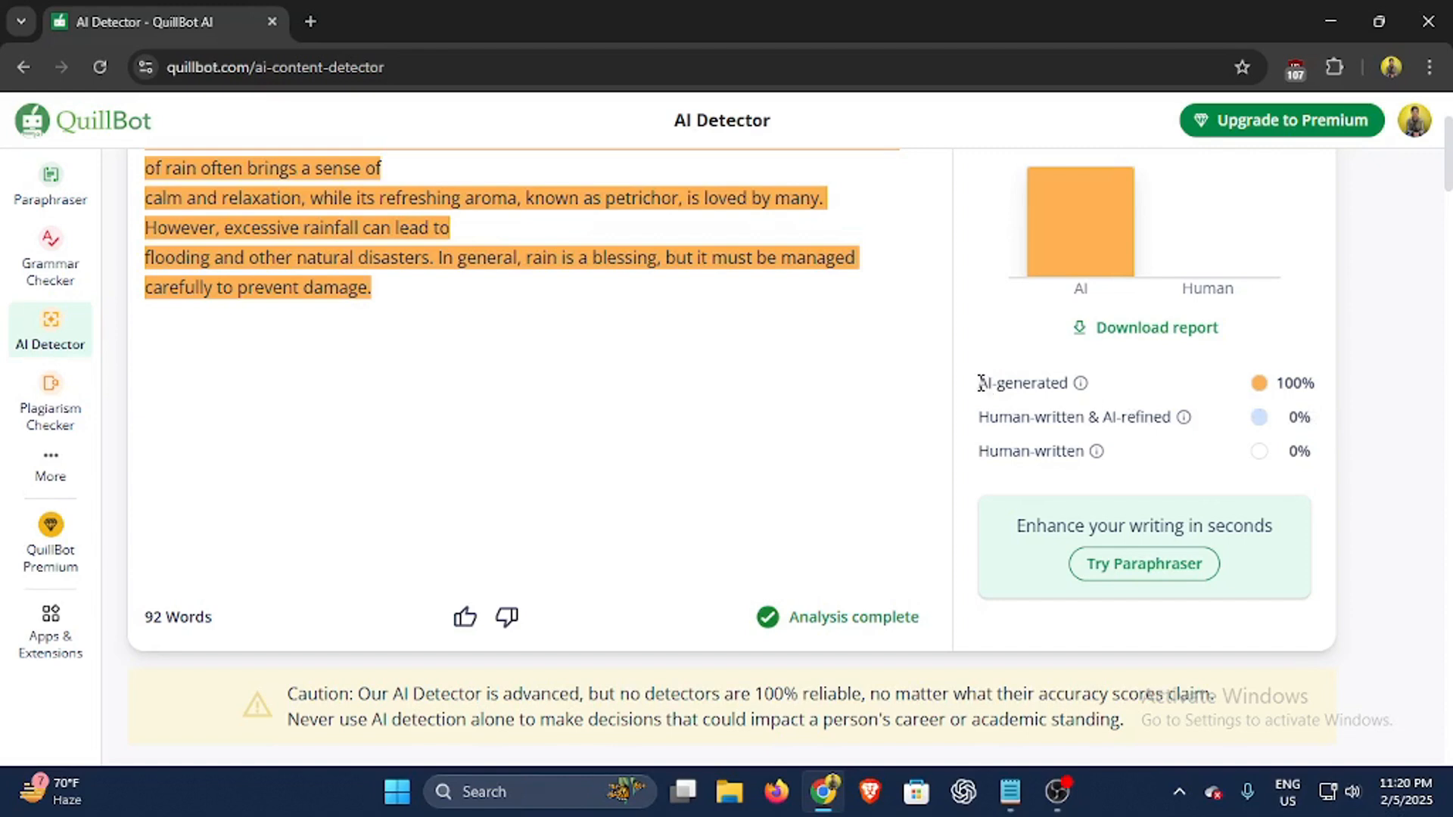
left_click_drag(979, 383, 1071, 383)
scroll(621, 399, "up", 3)
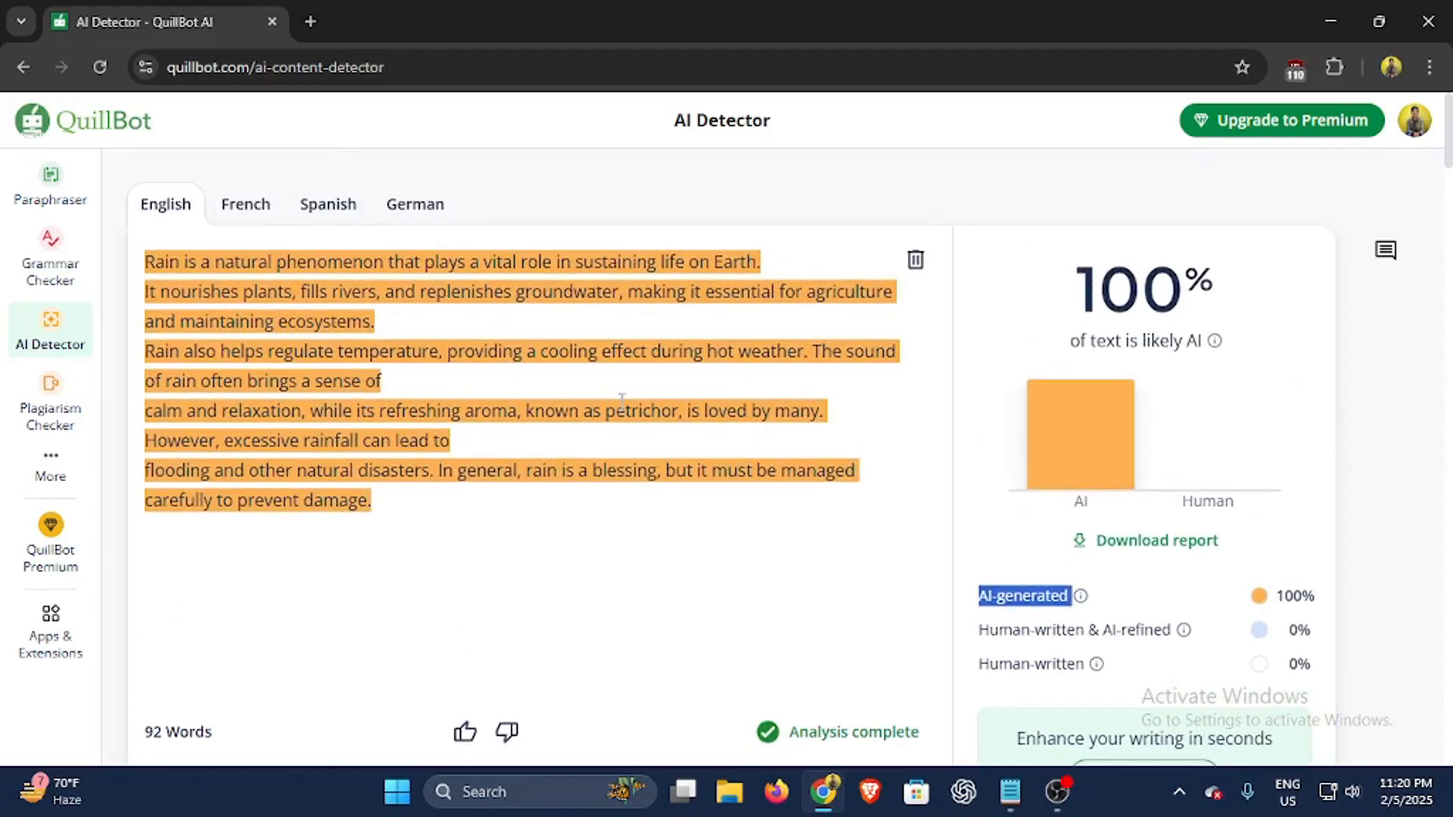
scroll(1090, 492, "down", 2)
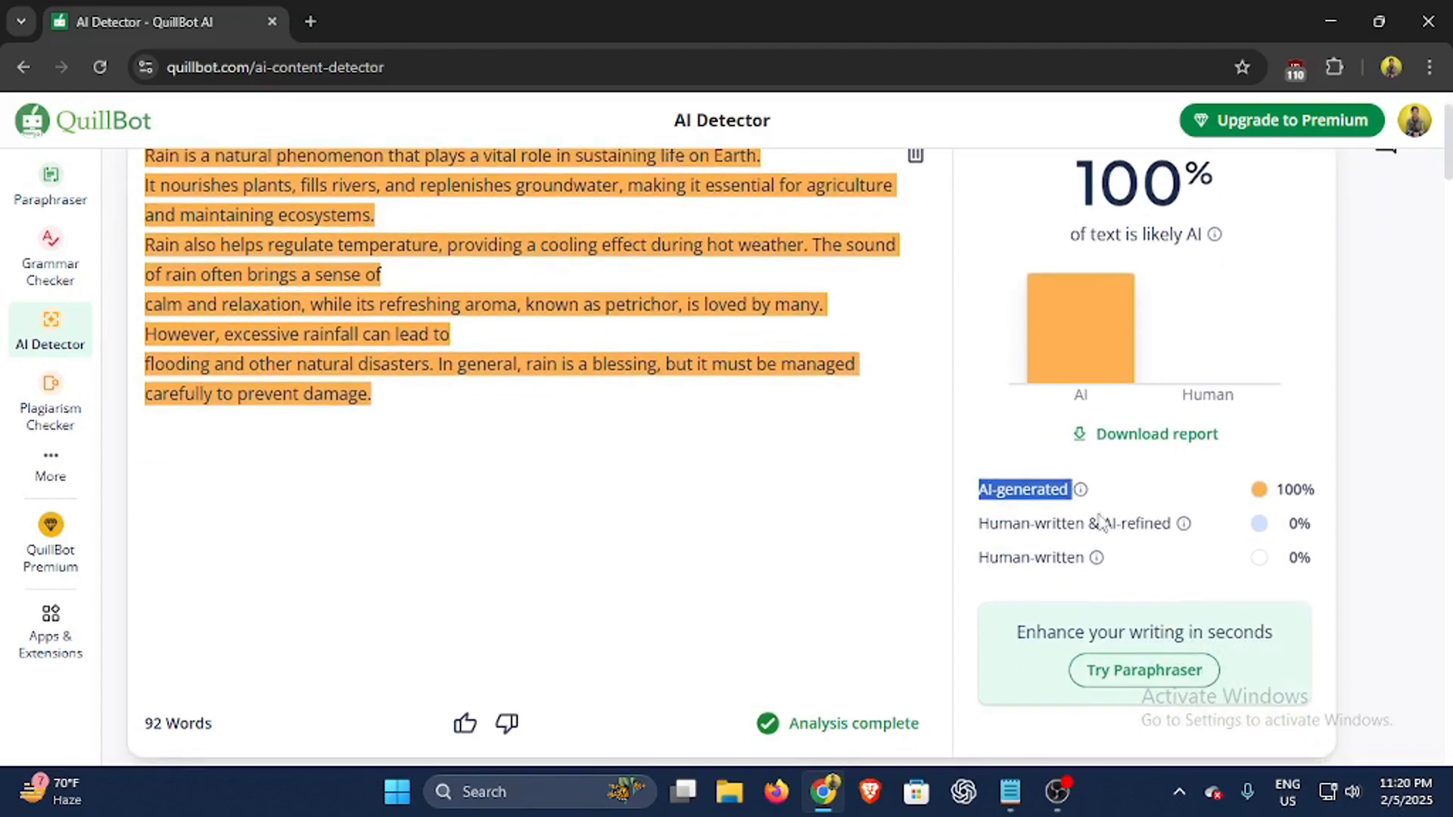
left_click(1101, 524)
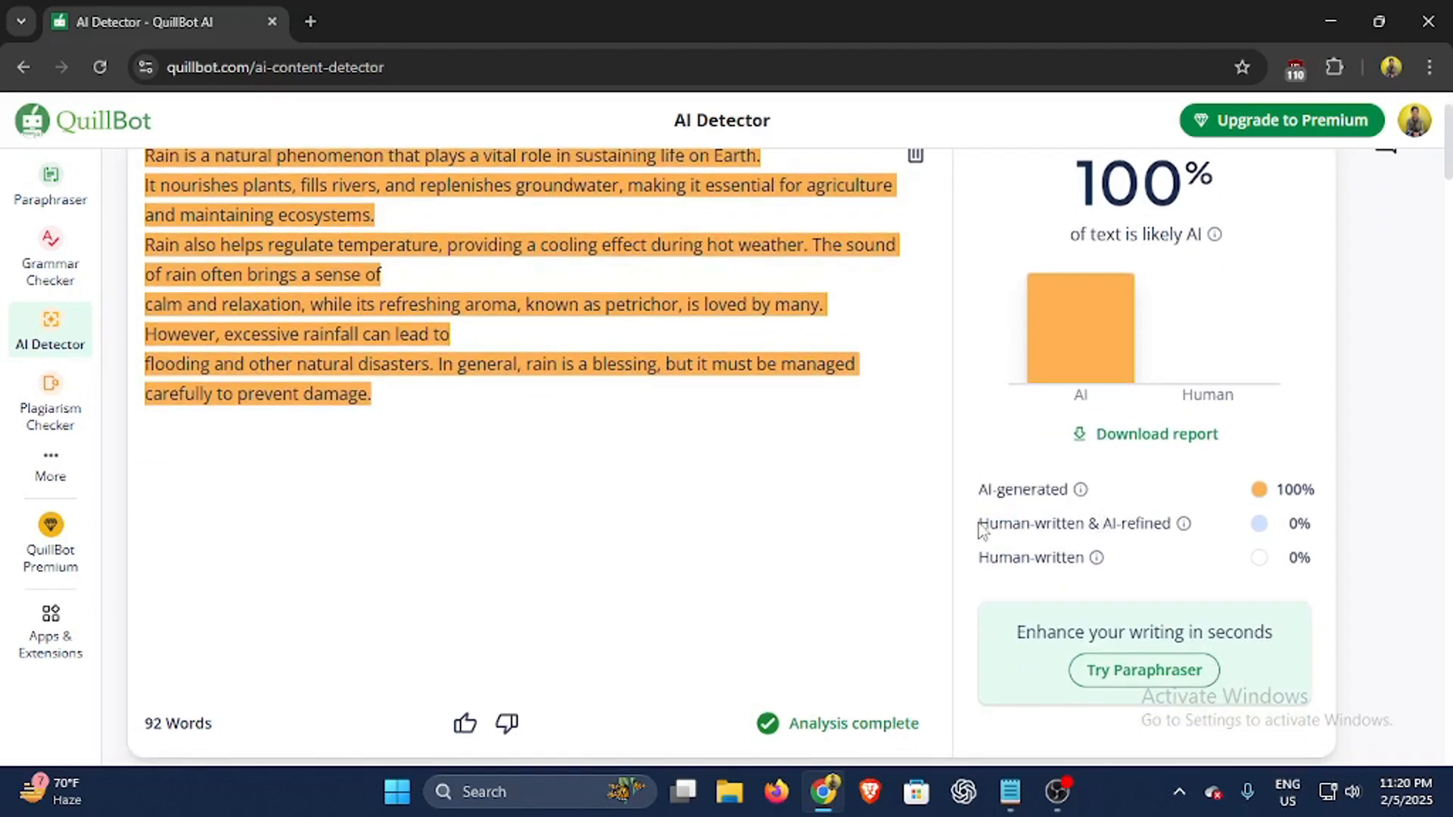
left_click_drag(978, 524, 1170, 523)
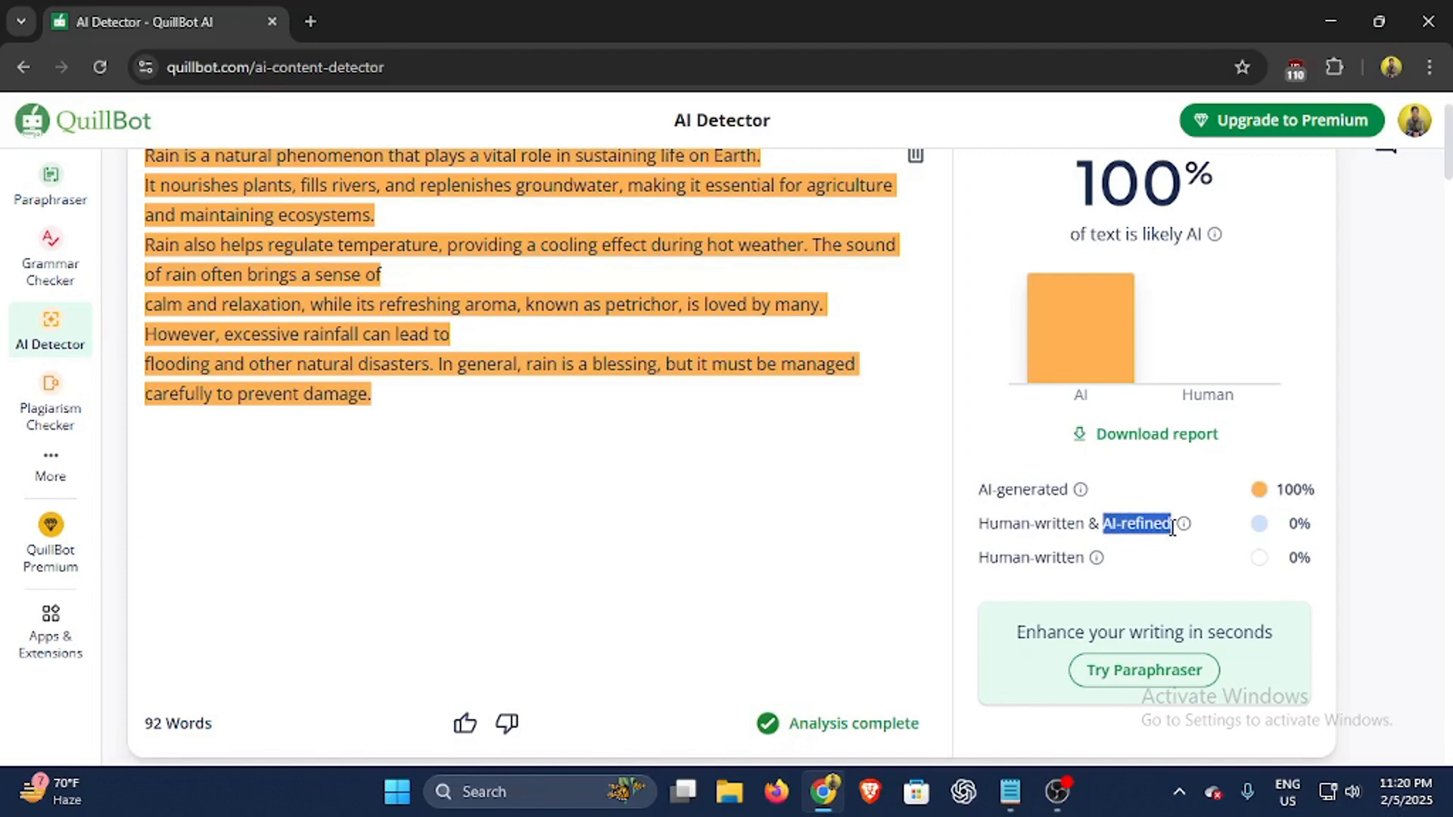
left_click_drag(1289, 523, 1311, 522)
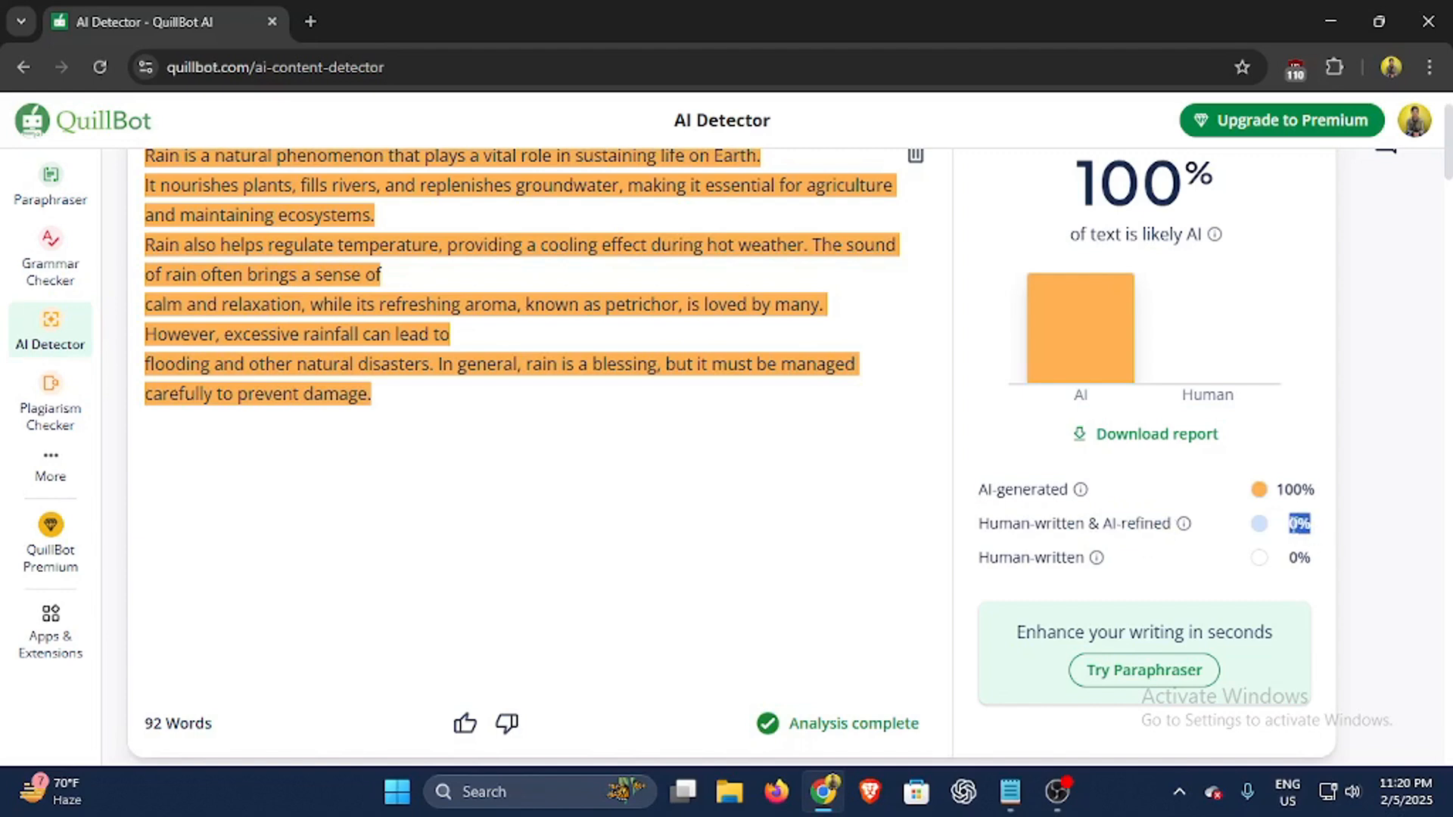
left_click(1017, 576)
left_click_drag(979, 560, 1080, 574)
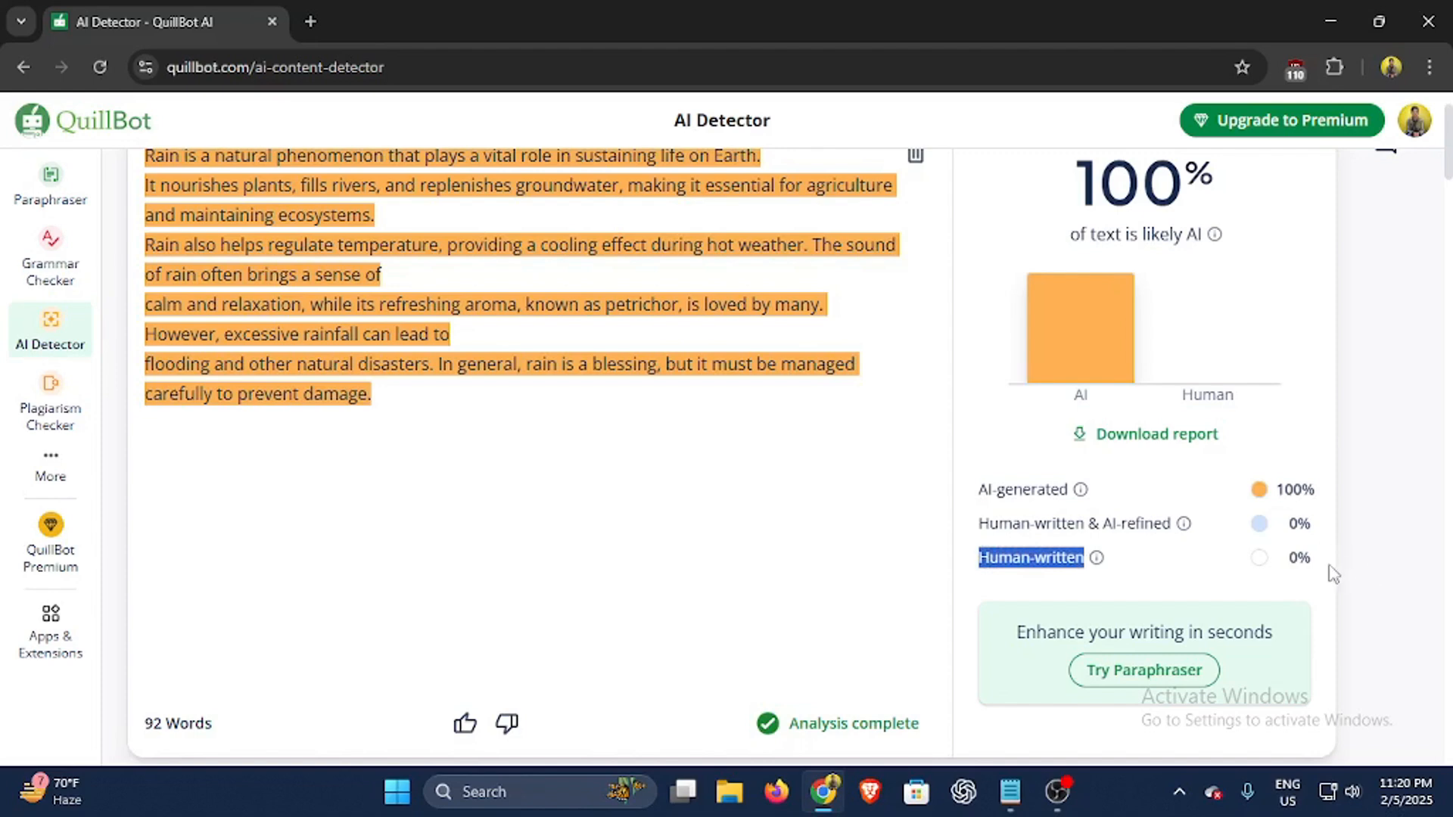
left_click_drag(1289, 558, 1312, 558)
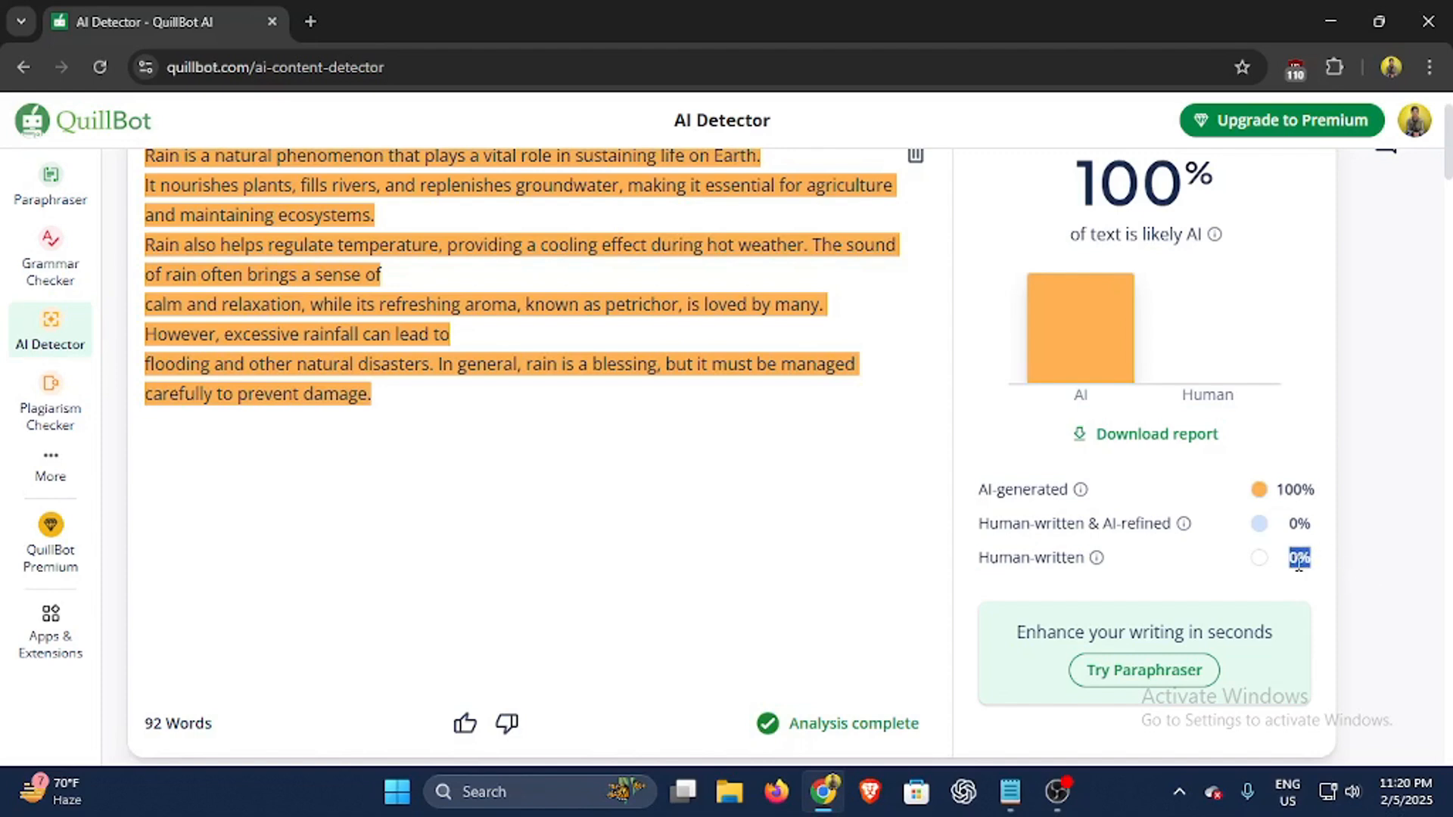
left_click(1298, 566)
left_click_drag(980, 492, 1072, 503)
scroll(1226, 495, "up", 2)
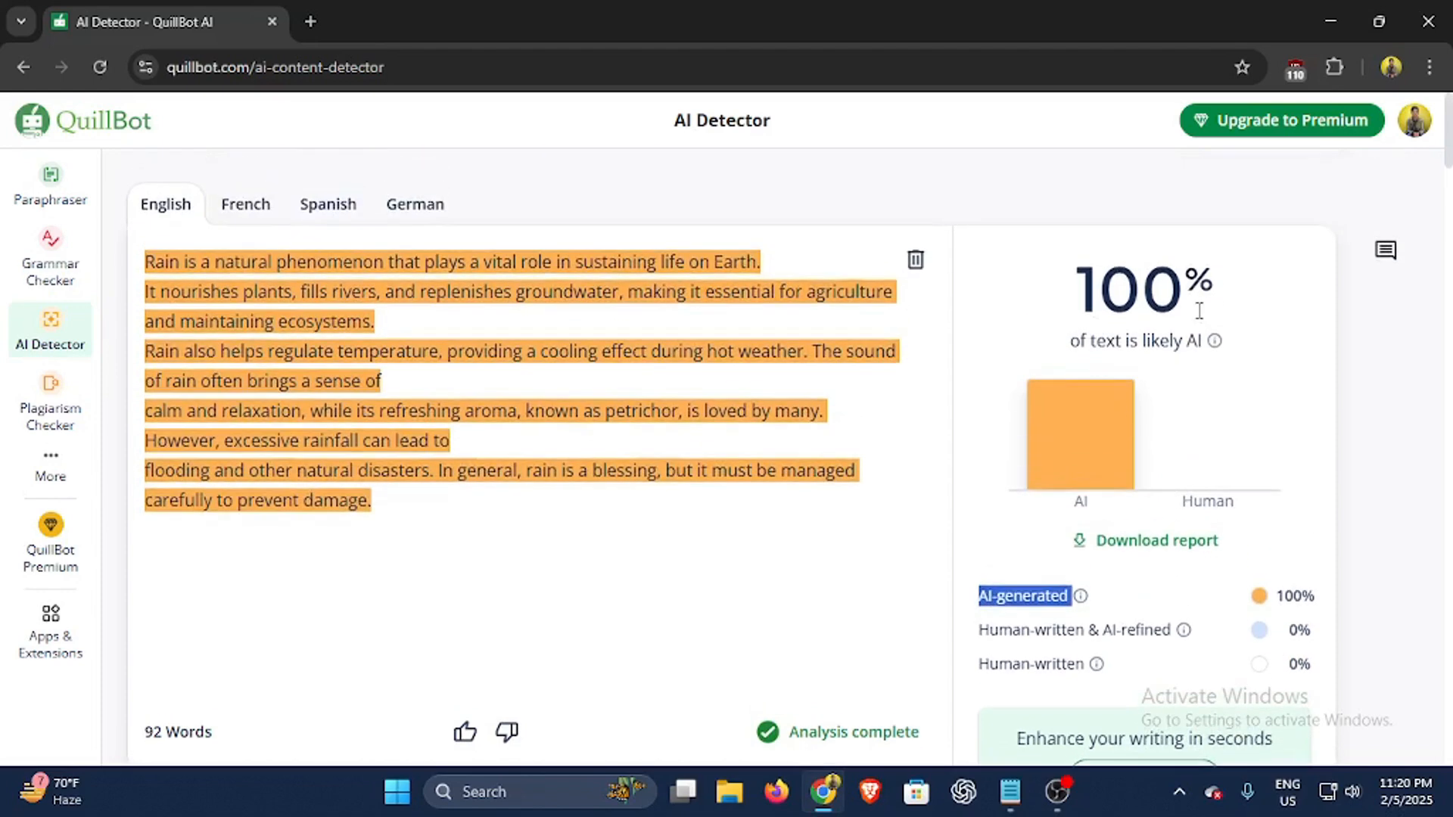
left_click(501, 391)
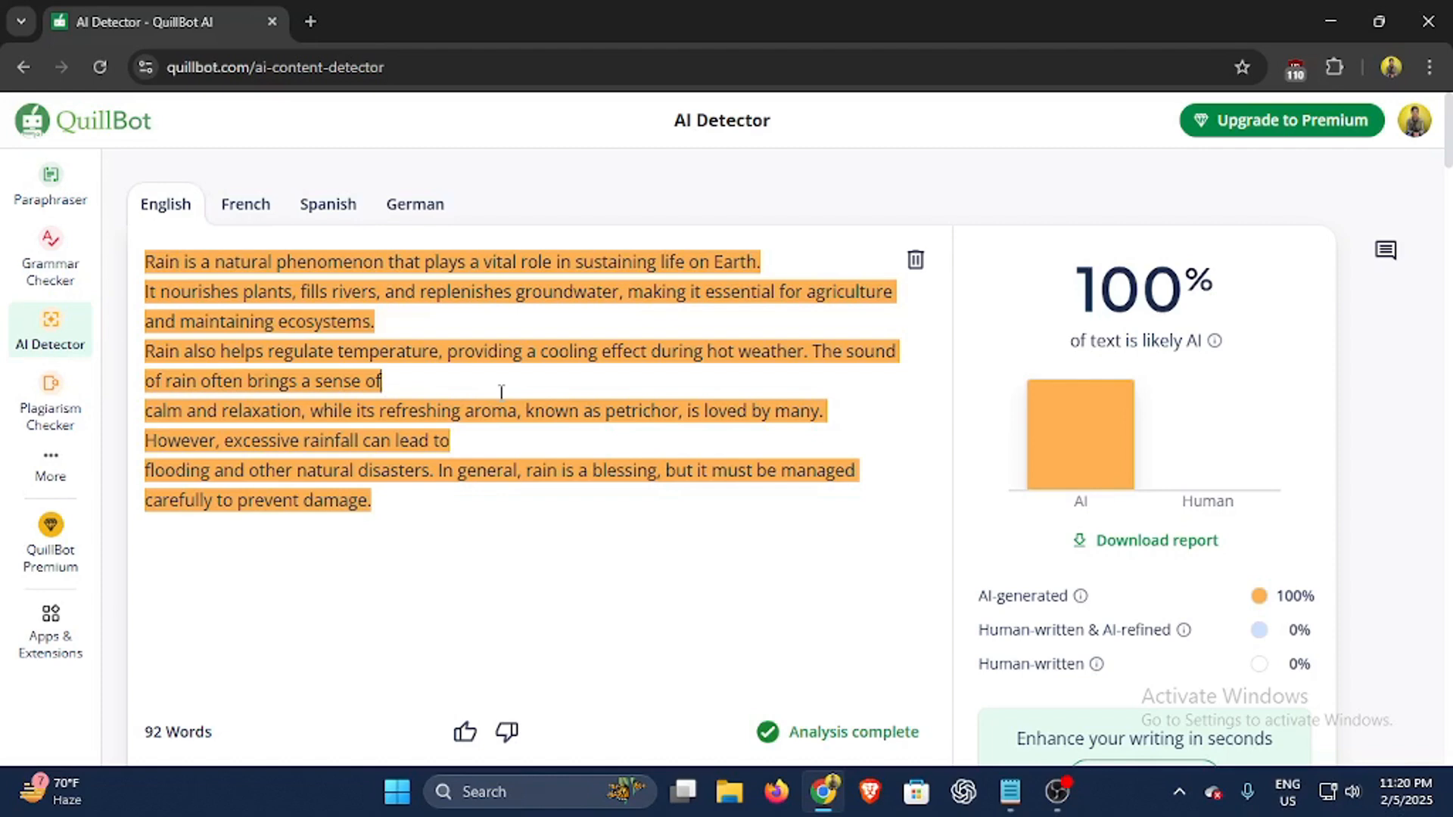